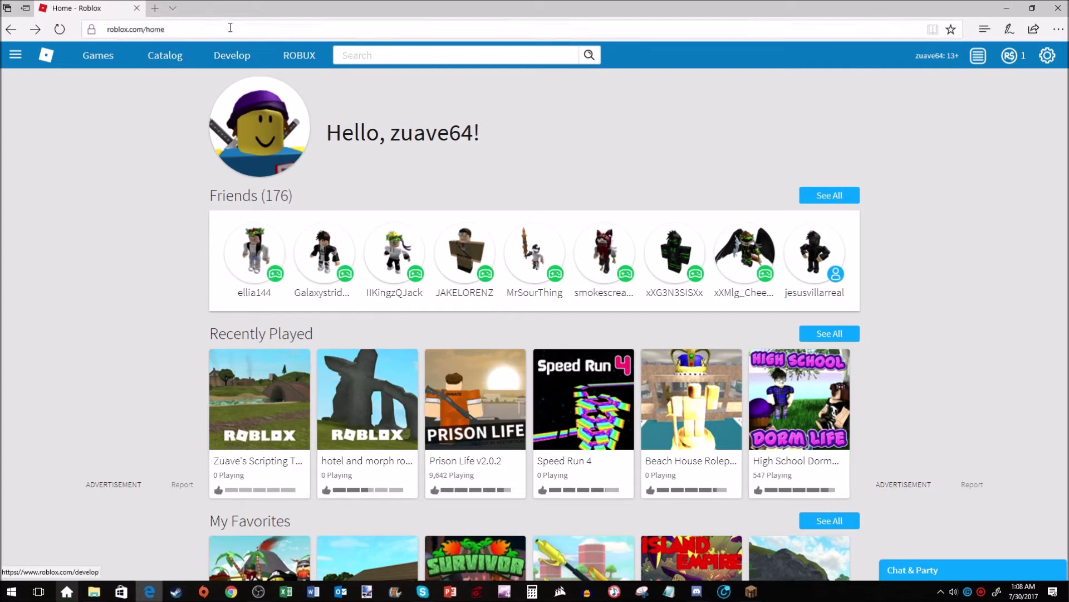
# - Open Develop and switch My Creations from Places to the Games list
pyautogui.click(223, 55)
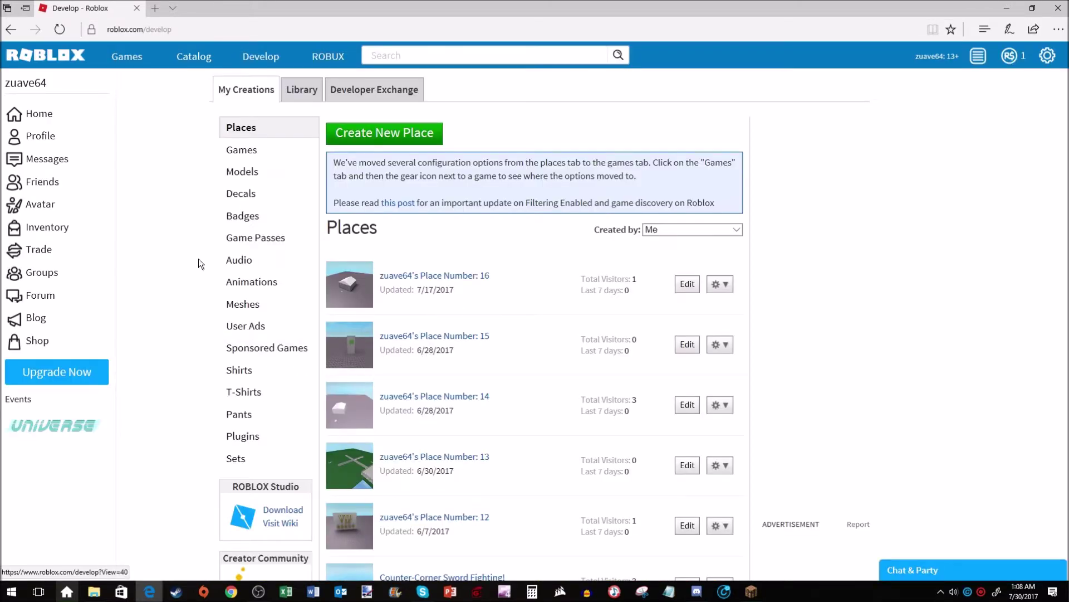
pyautogui.scroll(-2, 245, 210)
pyautogui.scroll(2, 301, 221)
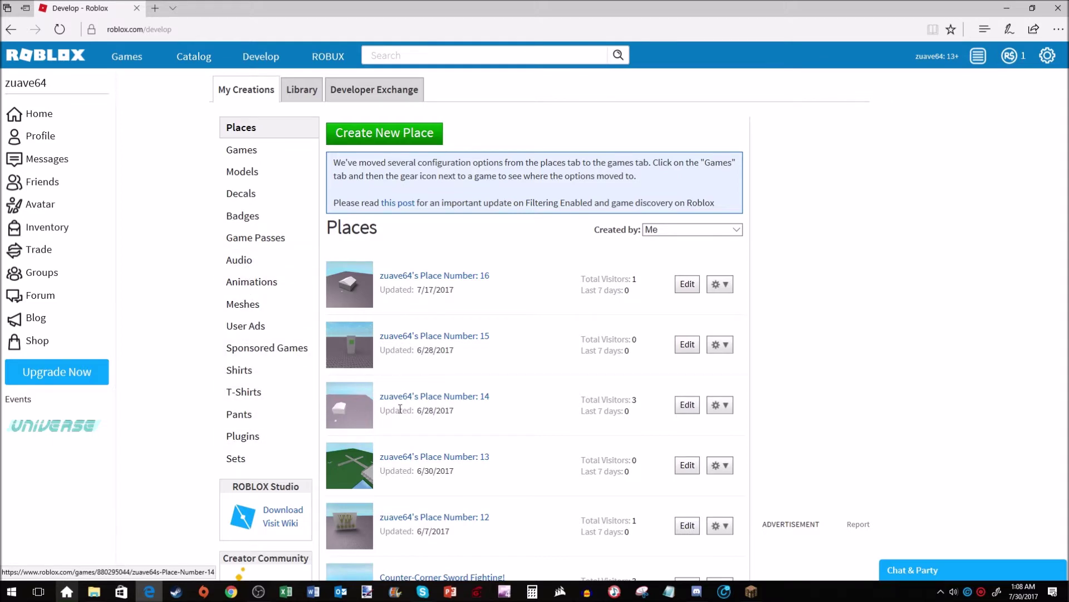
pyautogui.scroll(-3, 388, 473)
pyautogui.scroll(3, 388, 473)
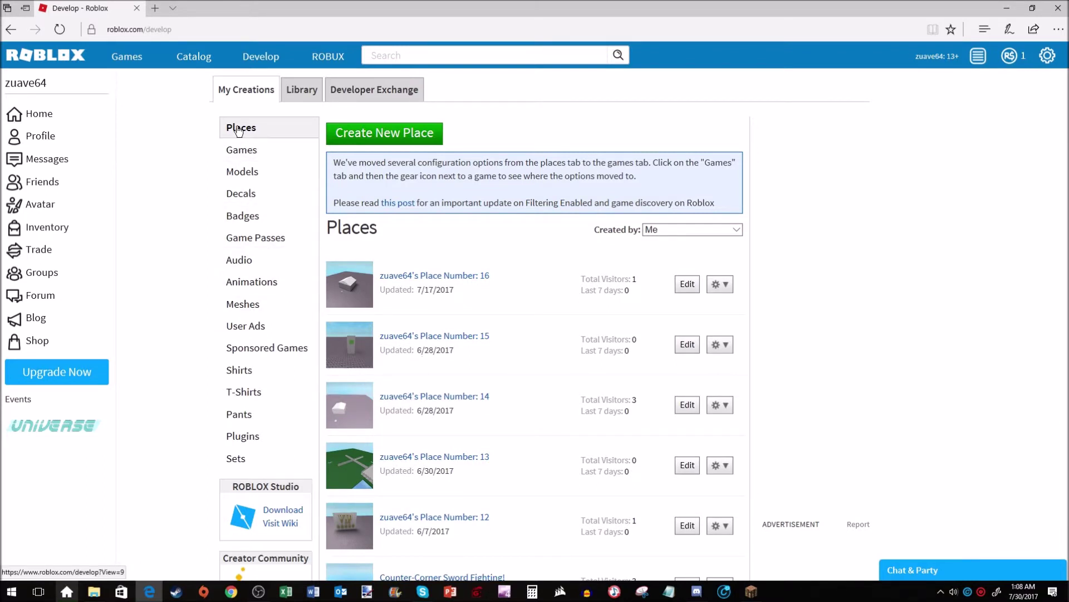
pyautogui.scroll(-5, 334, 279)
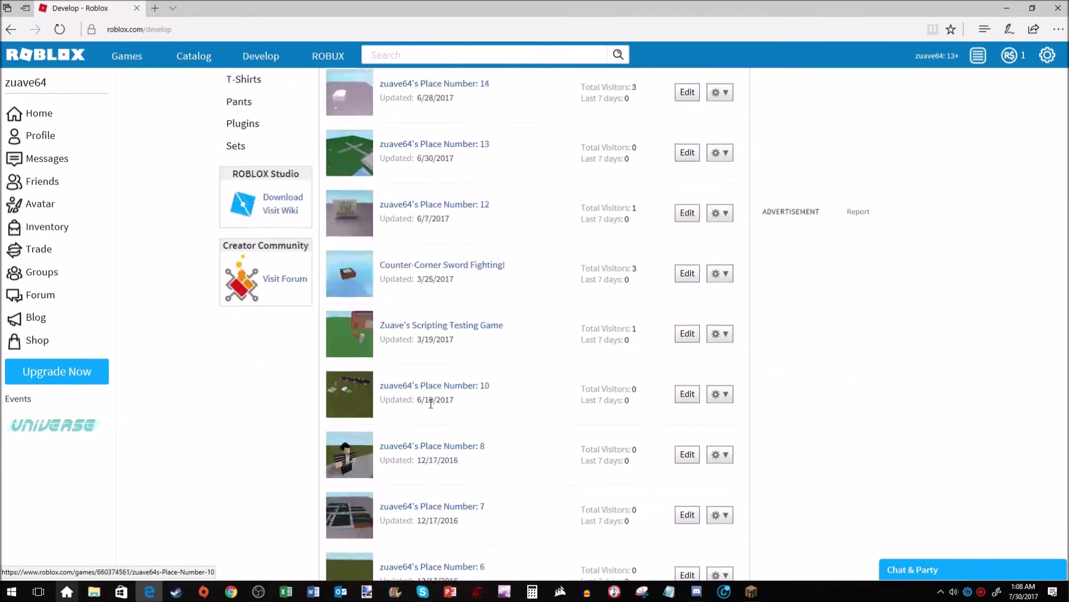
pyautogui.scroll(5, 413, 334)
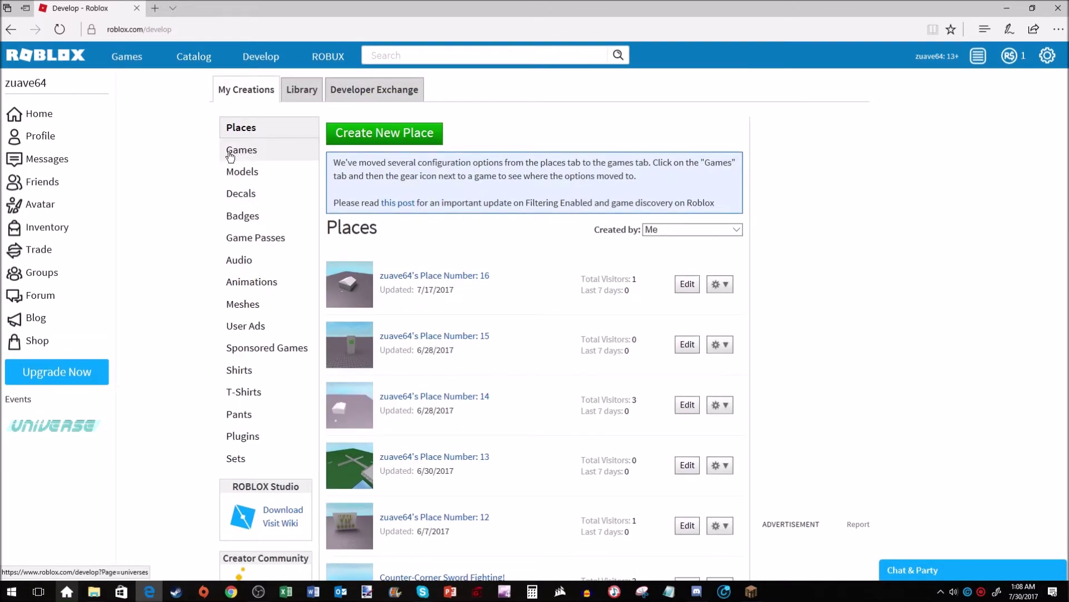
pyautogui.click(232, 156)
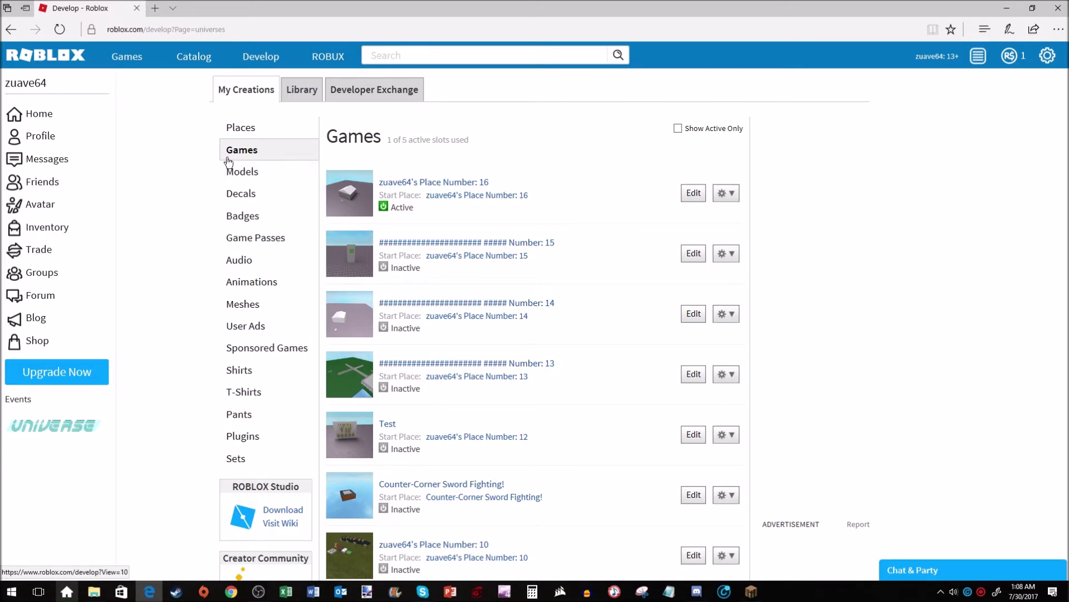
pyautogui.click(235, 130)
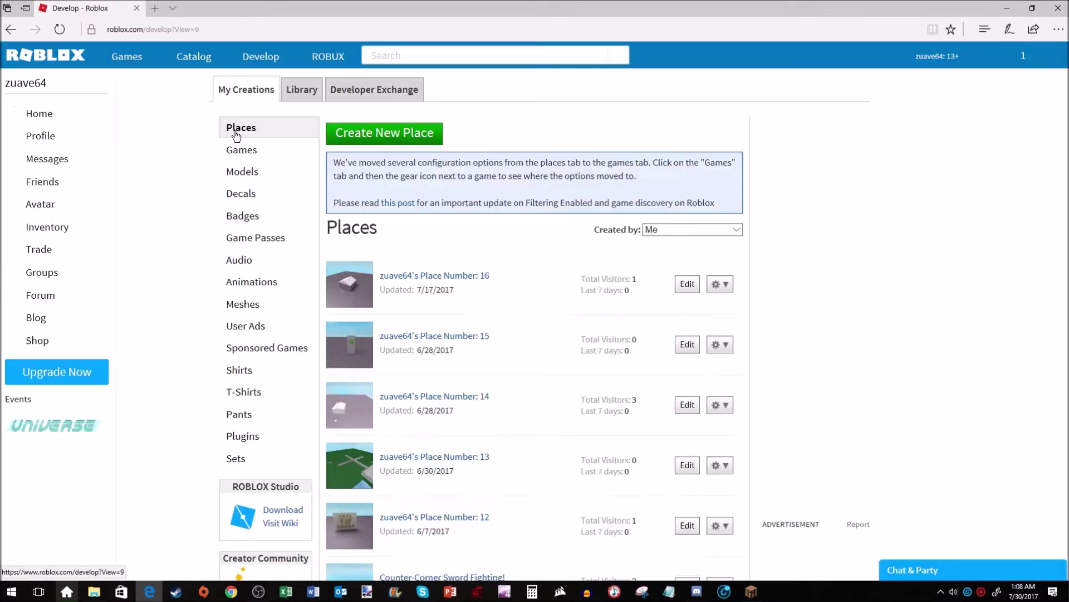
pyautogui.scroll(-10, 395, 280)
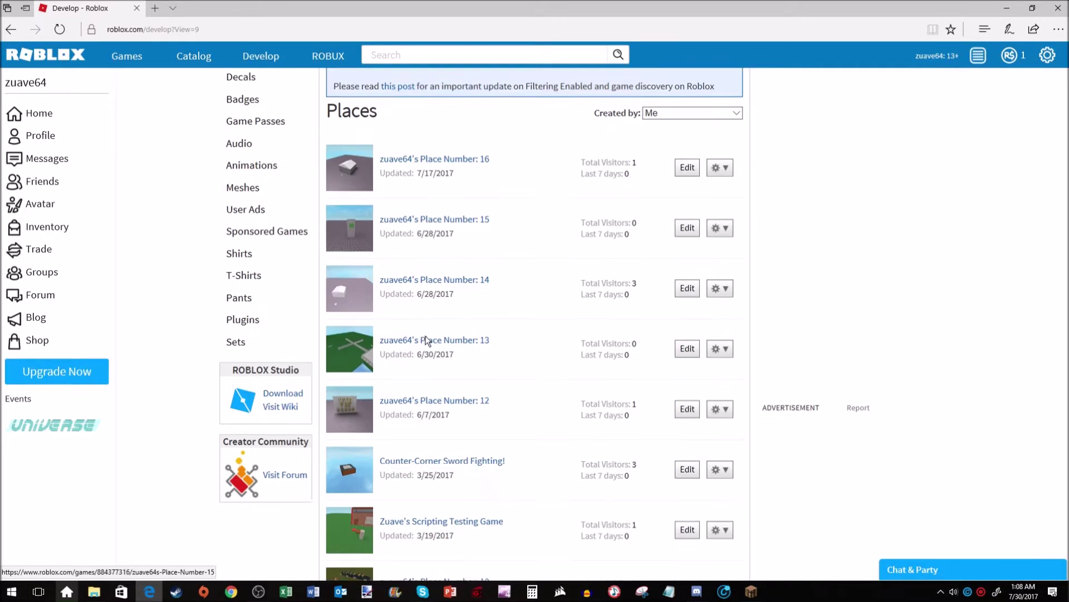
pyautogui.scroll(10, 432, 419)
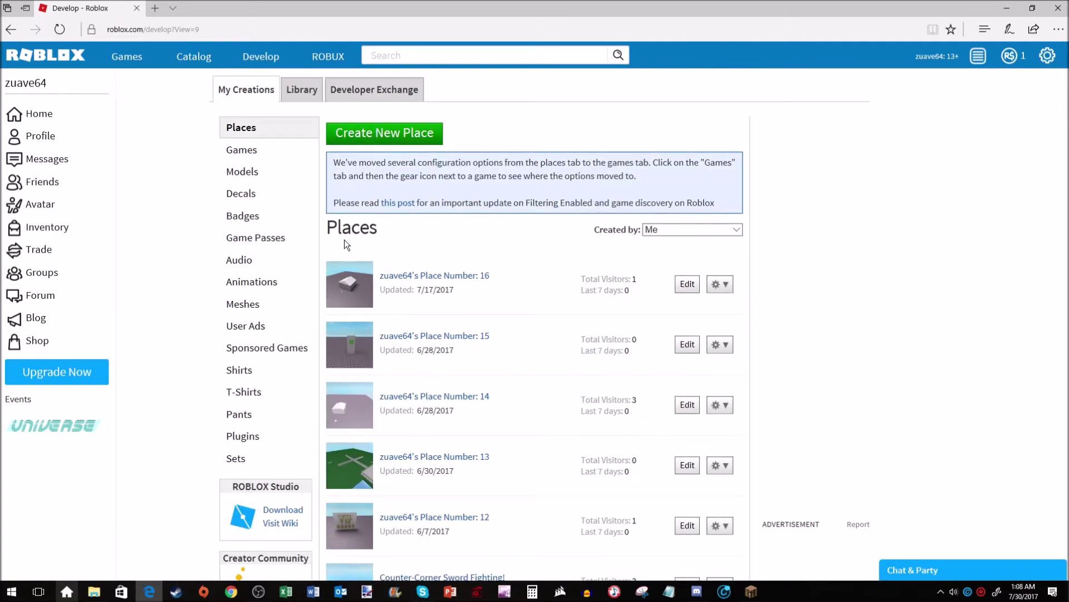
pyautogui.click(241, 156)
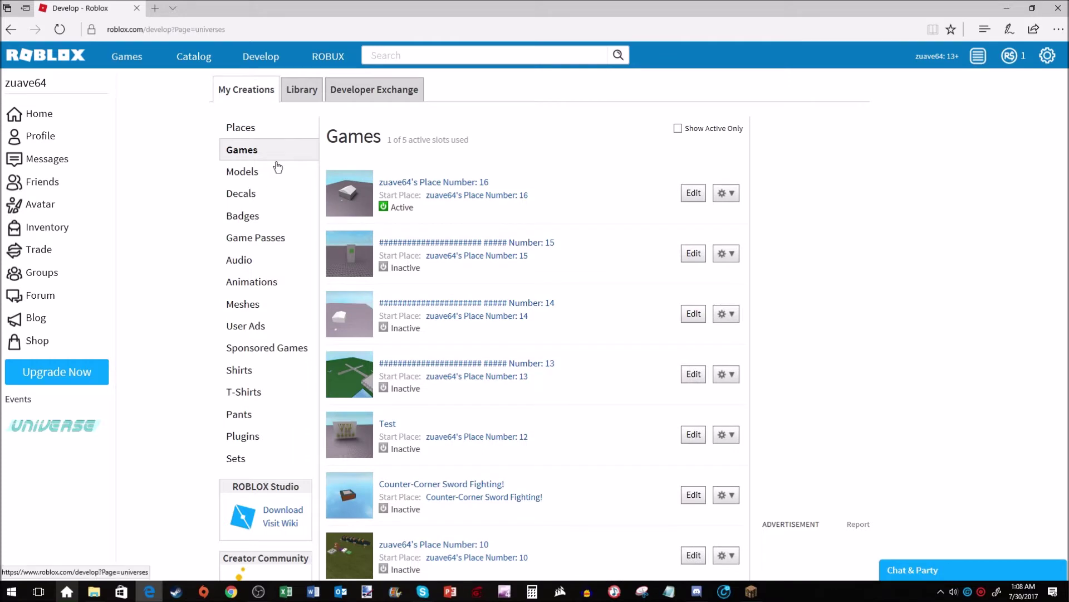
# - Scroll through the Games list down to Roller Coaster Testing, checking which games are active
pyautogui.scroll(-15, 437, 367)
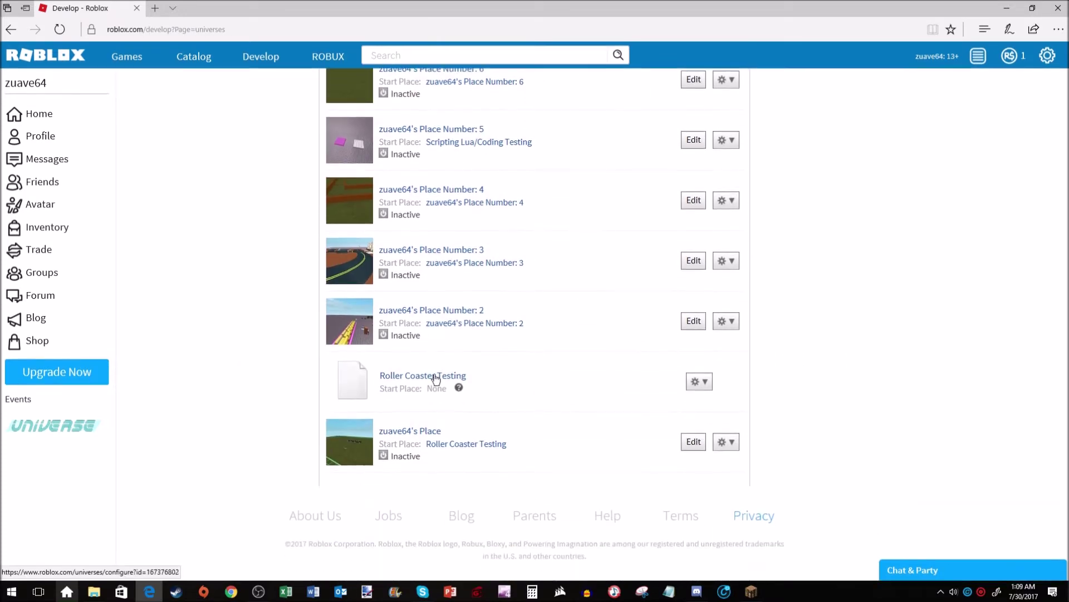
pyautogui.scroll(7, 437, 375)
pyautogui.scroll(5, 374, 491)
pyautogui.scroll(-10, 386, 477)
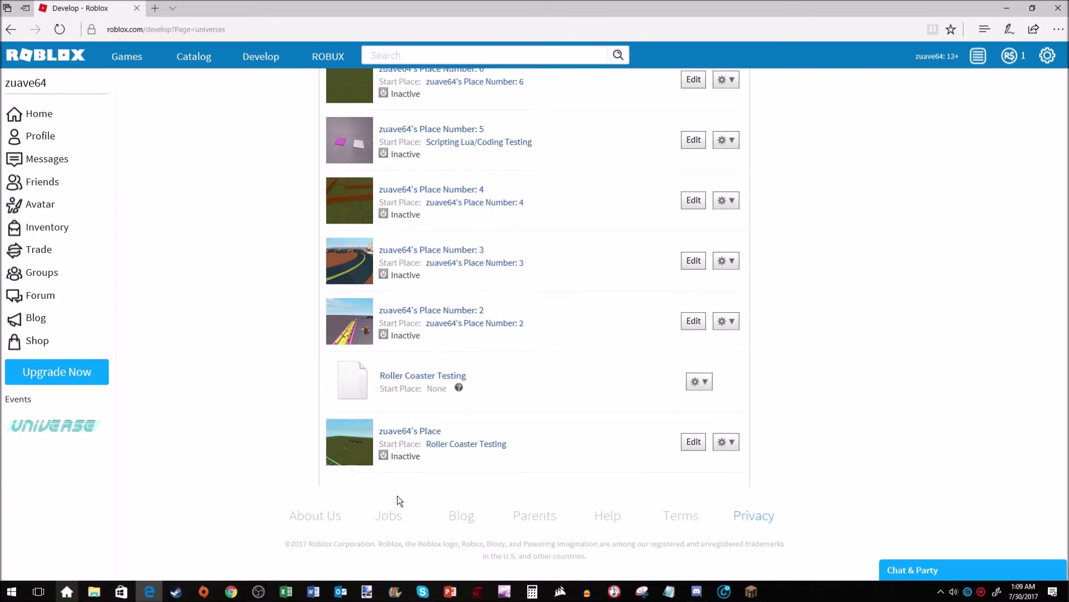
pyautogui.scroll(10, 397, 496)
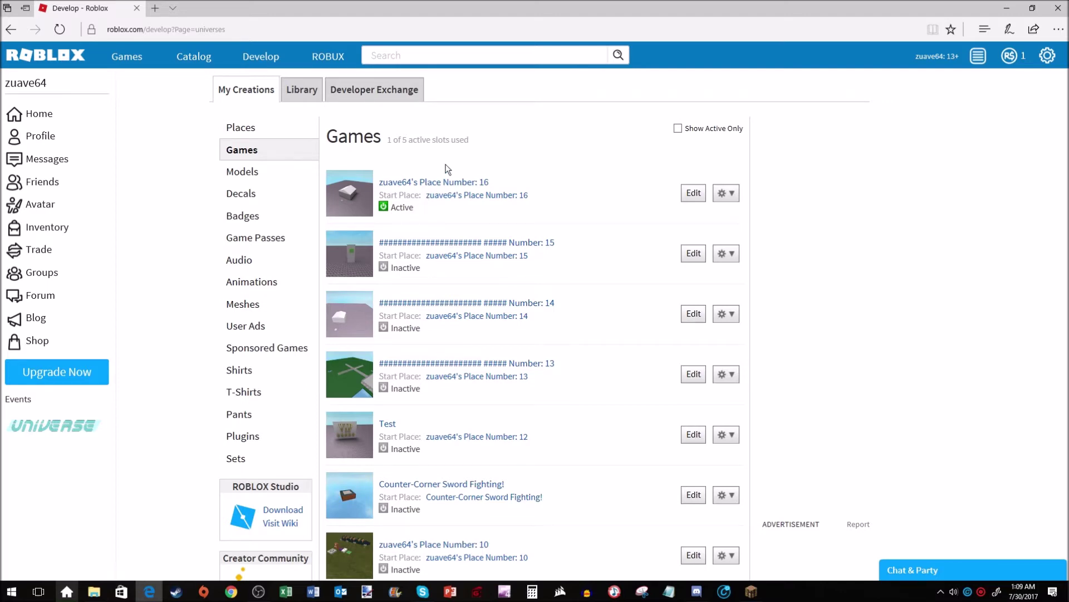
pyautogui.scroll(-14, 419, 309)
pyautogui.scroll(11, 315, 457)
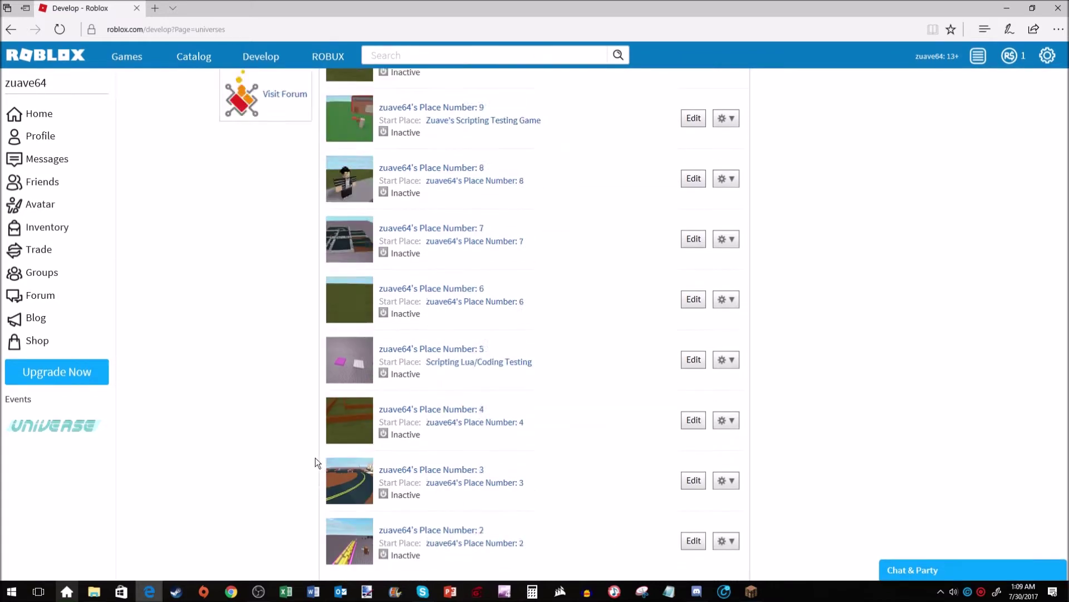
pyautogui.scroll(3, 322, 383)
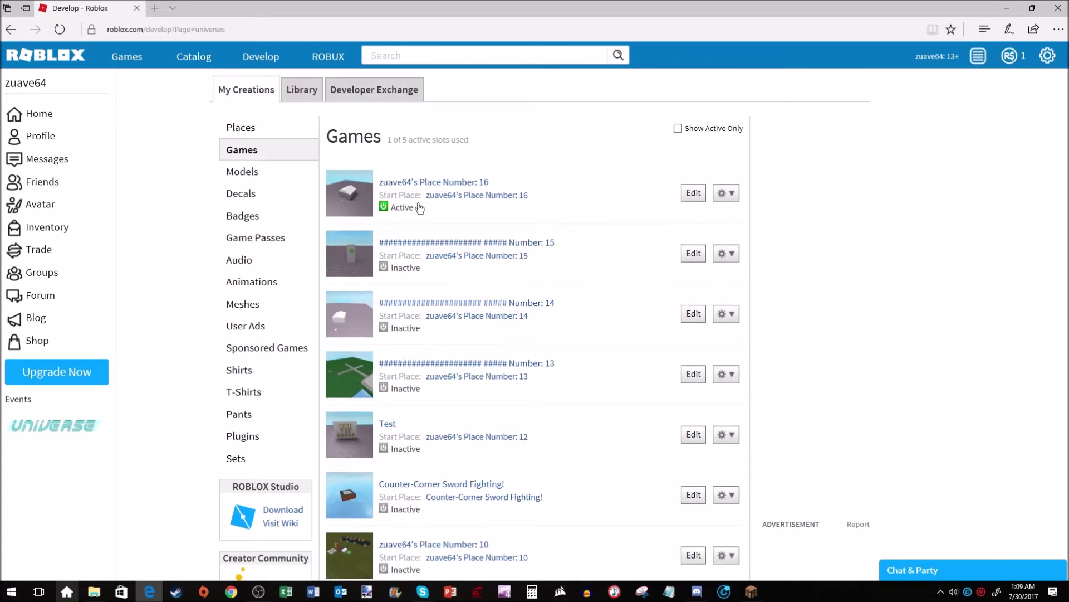
pyautogui.scroll(-4, 393, 190)
pyautogui.scroll(4, 397, 187)
pyautogui.scroll(-12, 390, 214)
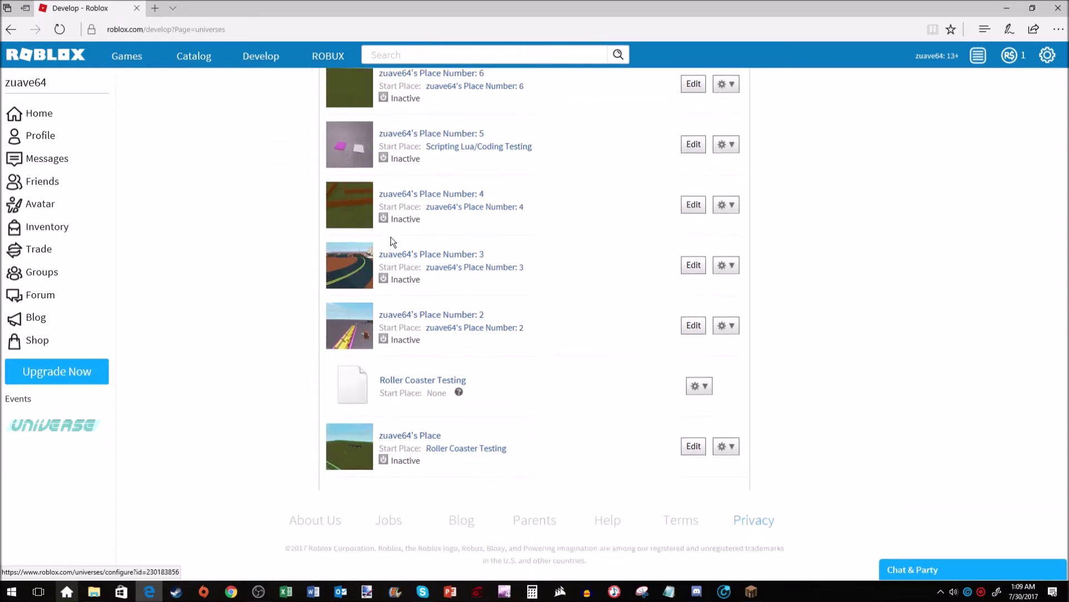
pyautogui.scroll(5, 397, 334)
pyautogui.scroll(6, 415, 290)
# - Activate the Number 15, Number 14, Number 13 and Test games, listing each on the profile
pyautogui.click(383, 268)
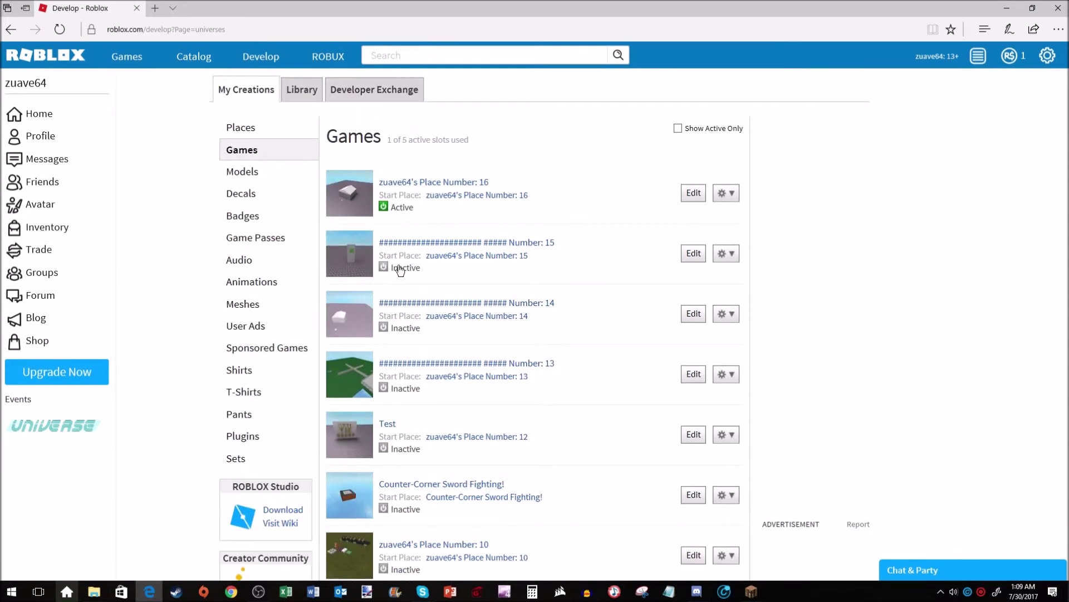
pyautogui.click(477, 338)
pyautogui.click(384, 327)
pyautogui.click(482, 349)
pyautogui.click(383, 388)
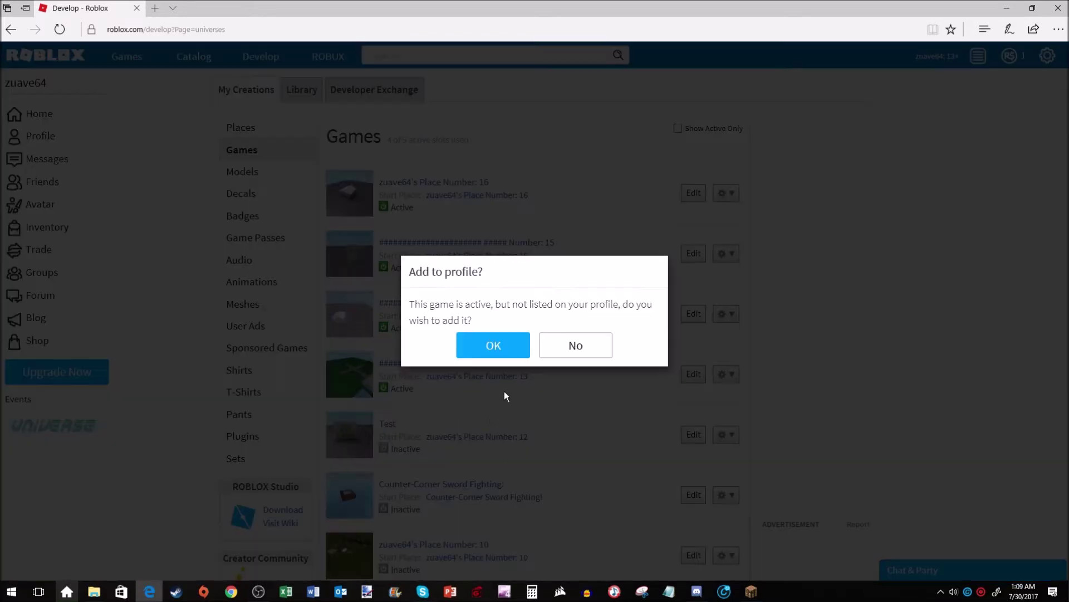
pyautogui.click(508, 351)
pyautogui.click(384, 449)
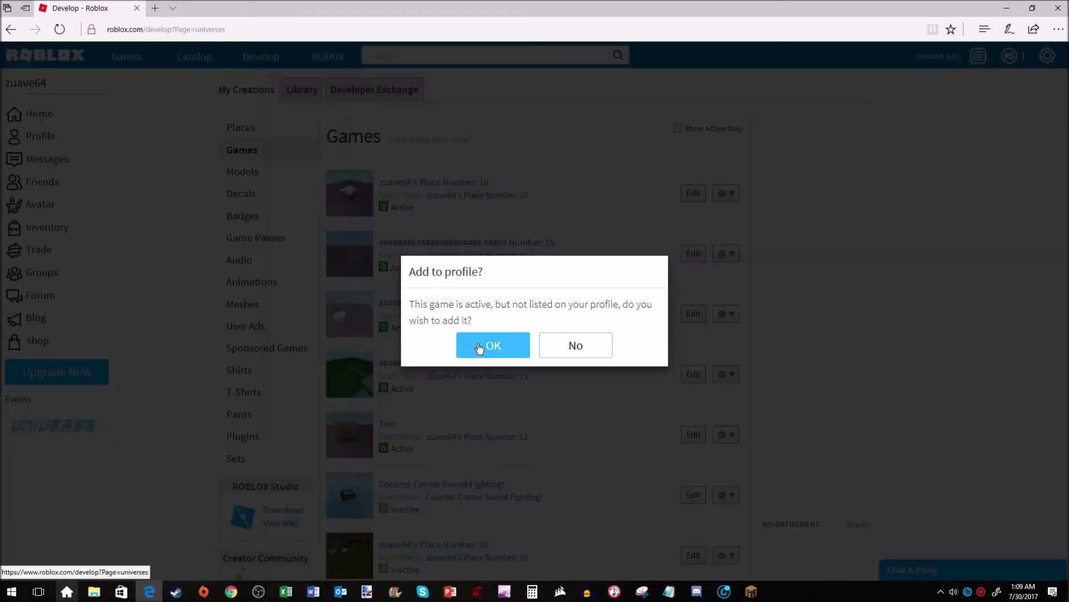
pyautogui.click(490, 346)
# - Try activating Counter-Corner Sword Fighting! and dismiss the active places limit warning
pyautogui.scroll(-2, 469, 385)
pyautogui.scroll(-2, 468, 385)
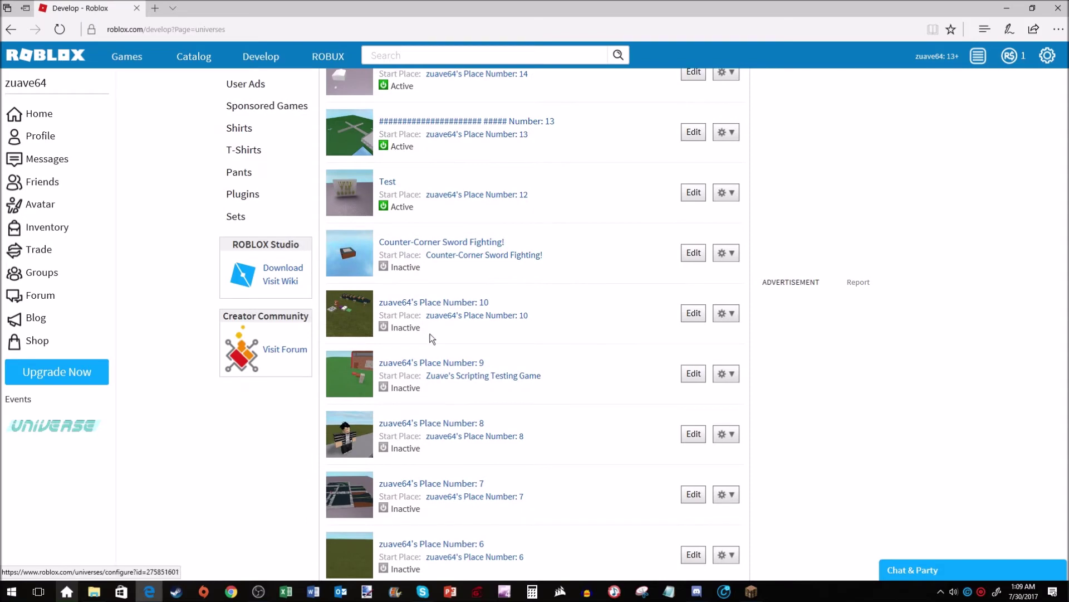
pyautogui.click(384, 265)
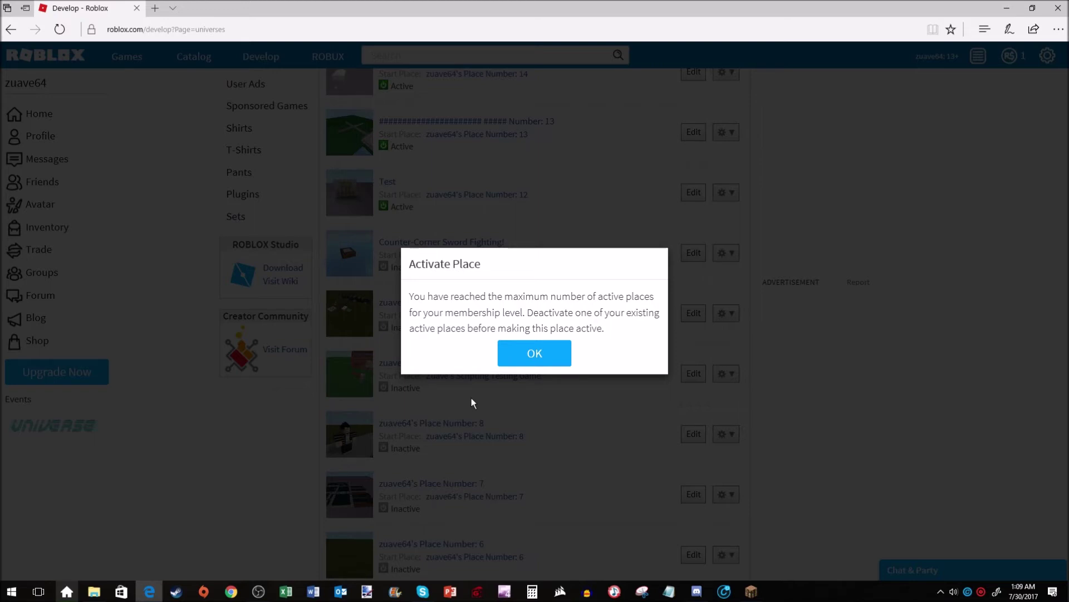
pyautogui.click(534, 354)
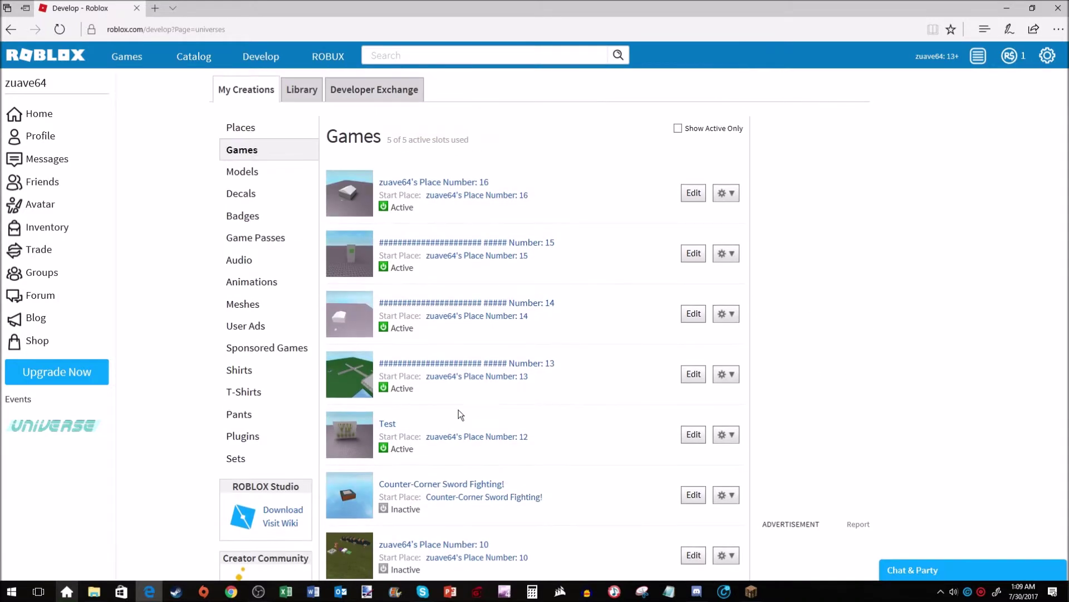
# - Deactivate the Test and Number 13 games and remove both from the profile
pyautogui.click(389, 445)
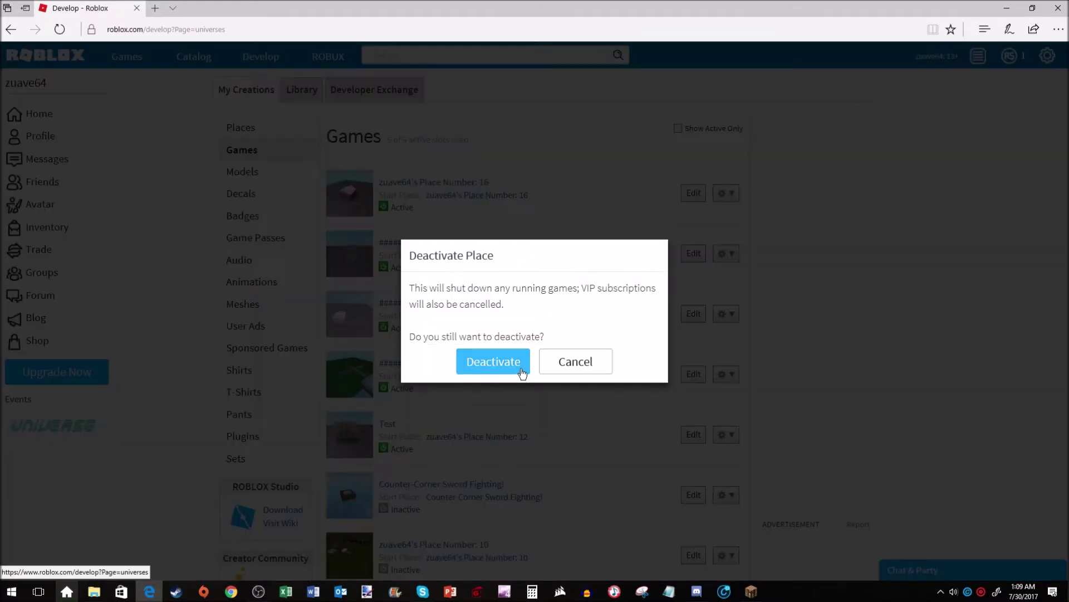
pyautogui.click(575, 369)
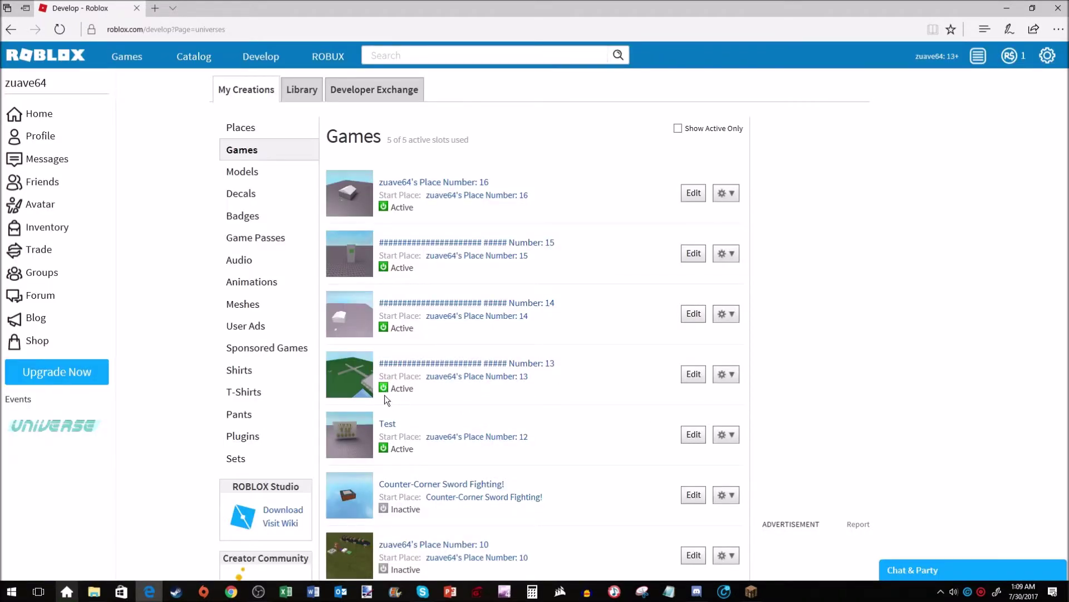
pyautogui.click(384, 448)
pyautogui.click(468, 362)
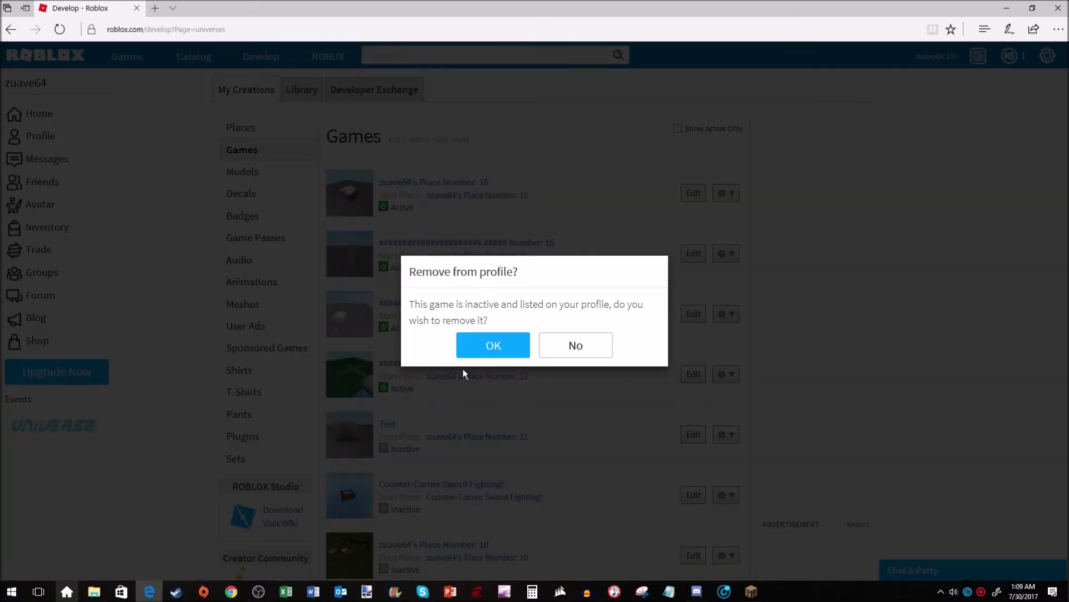
pyautogui.click(502, 347)
pyautogui.click(384, 388)
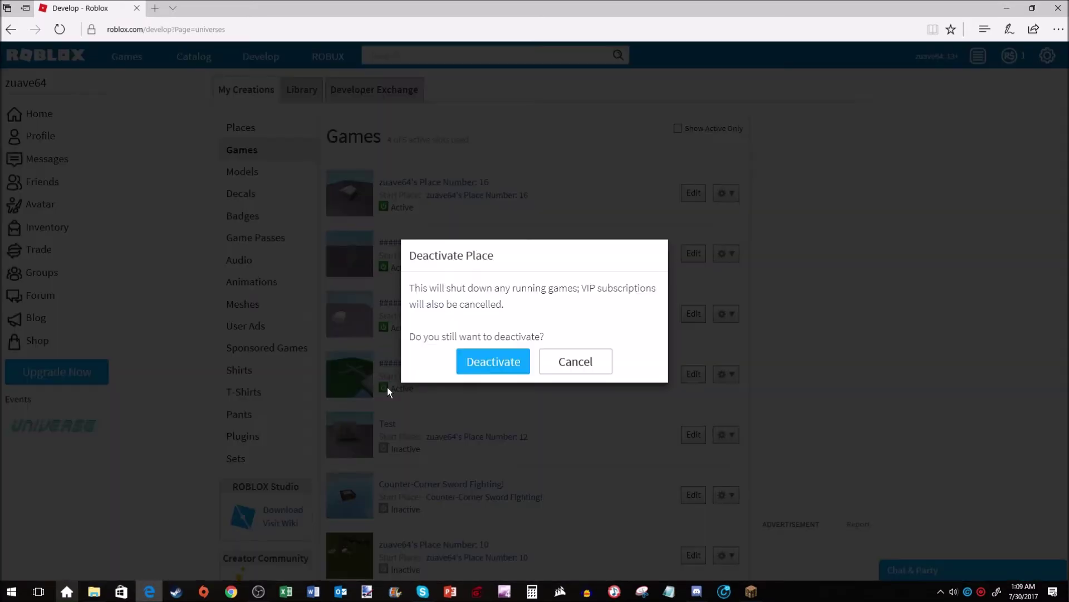
pyautogui.click(493, 362)
pyautogui.click(479, 343)
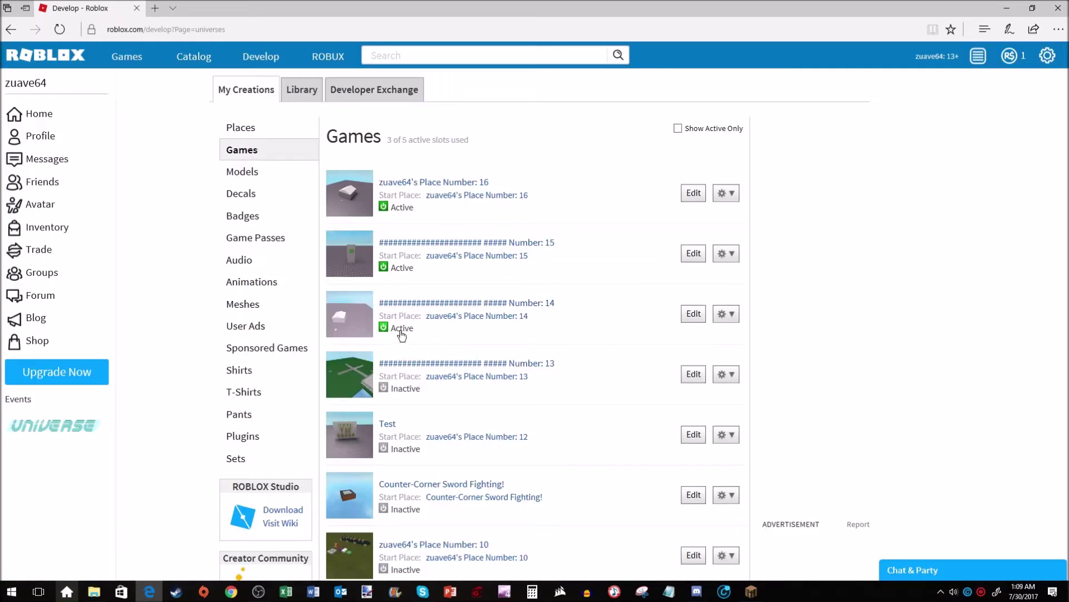
# - Deactivate the Number 14 and Number 15 games and remove them from the profile
pyautogui.click(383, 327)
pyautogui.click(480, 363)
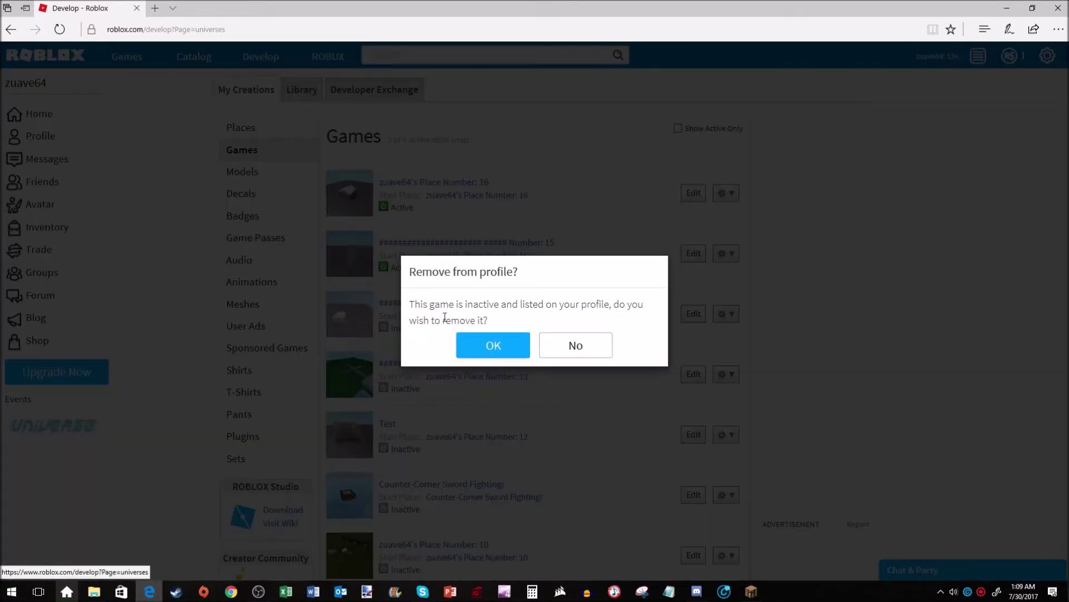
pyautogui.click(497, 345)
pyautogui.click(384, 267)
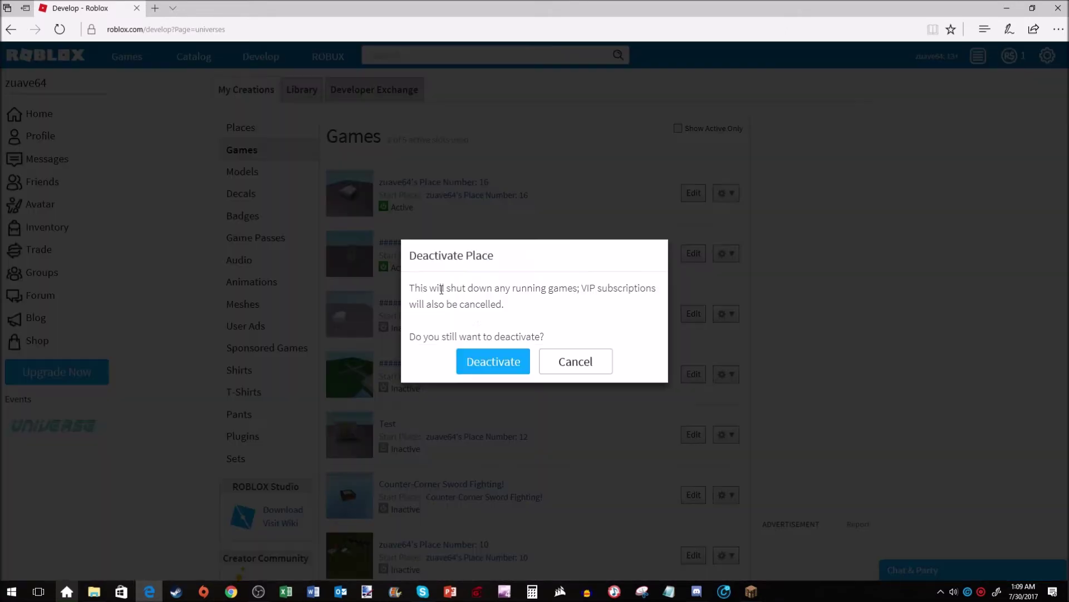
pyautogui.click(491, 359)
pyautogui.click(489, 345)
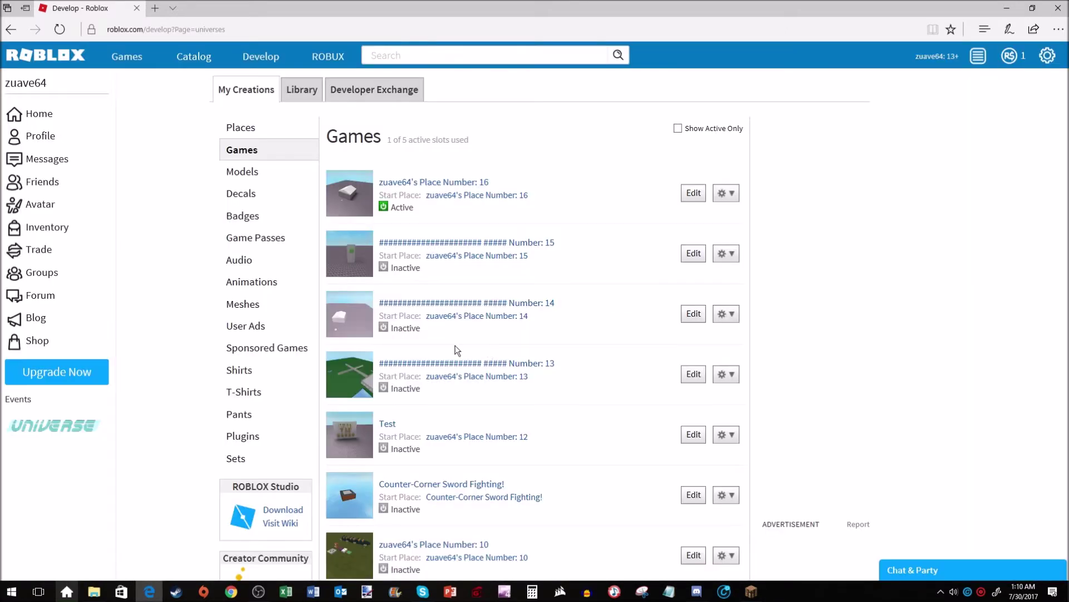
# - Deactivate Place Number 16, then reactivate it on the profile and go to the profile page
pyautogui.click(383, 206)
pyautogui.click(491, 361)
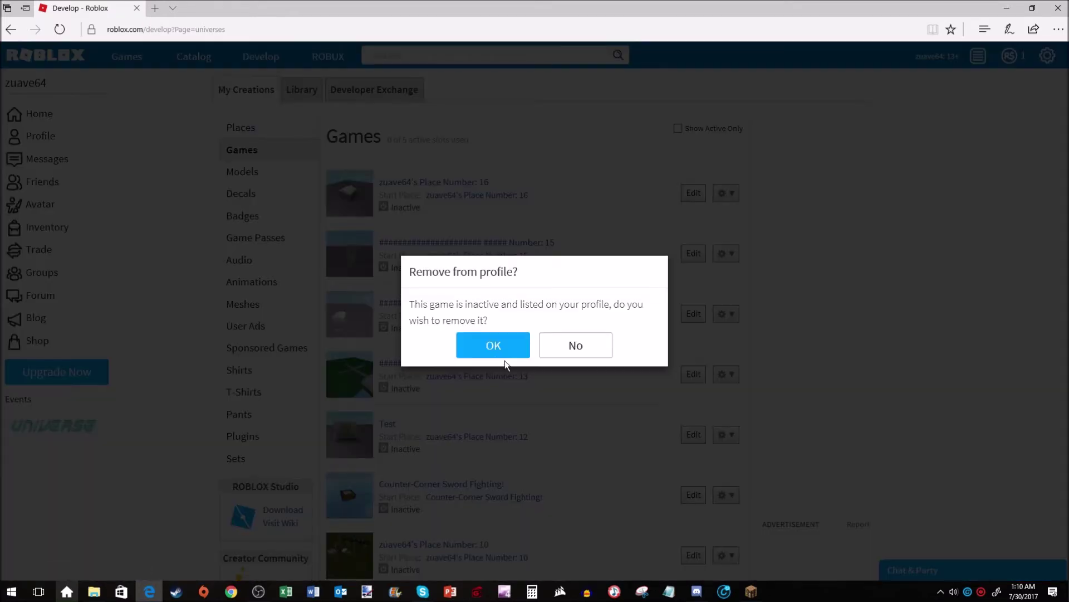
pyautogui.click(502, 350)
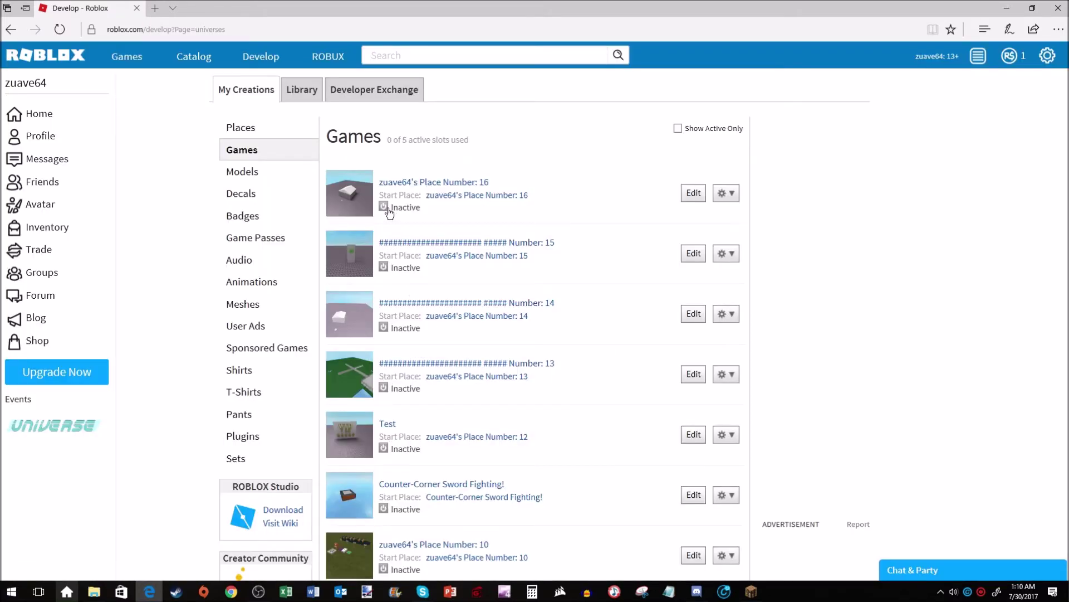
pyautogui.click(388, 209)
pyautogui.click(490, 352)
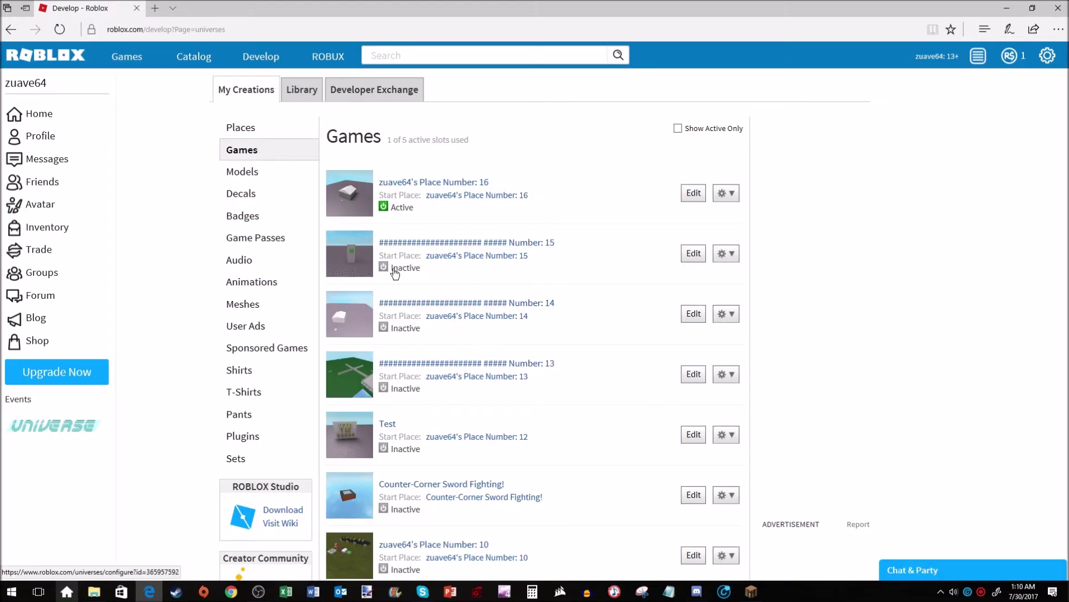
pyautogui.click(40, 138)
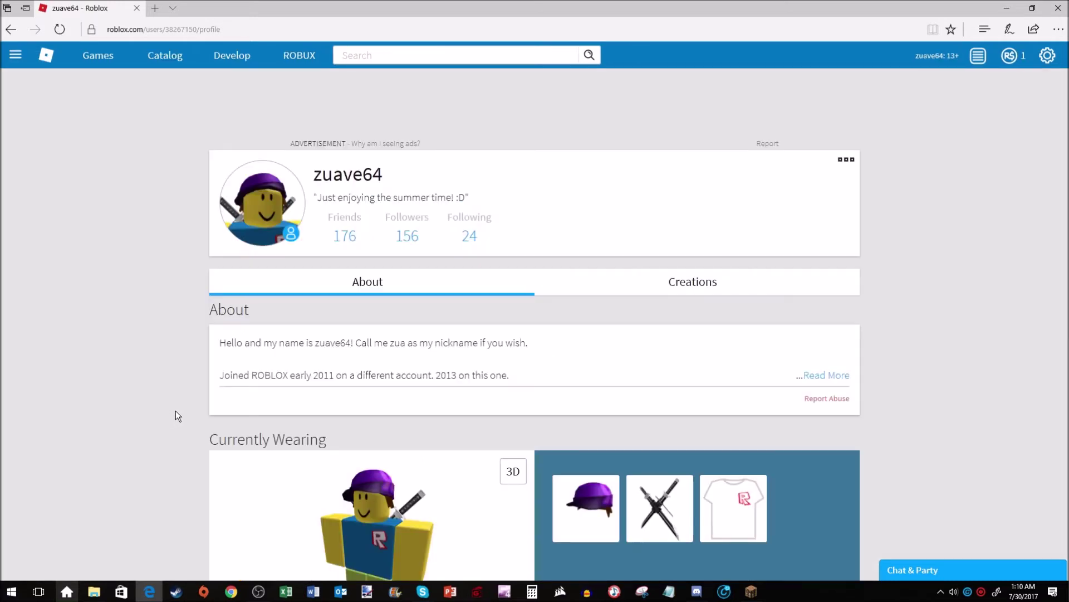
# - Show the profile's Creations listing Place Number 16, then return to the profile via the sidebar
pyautogui.click(680, 282)
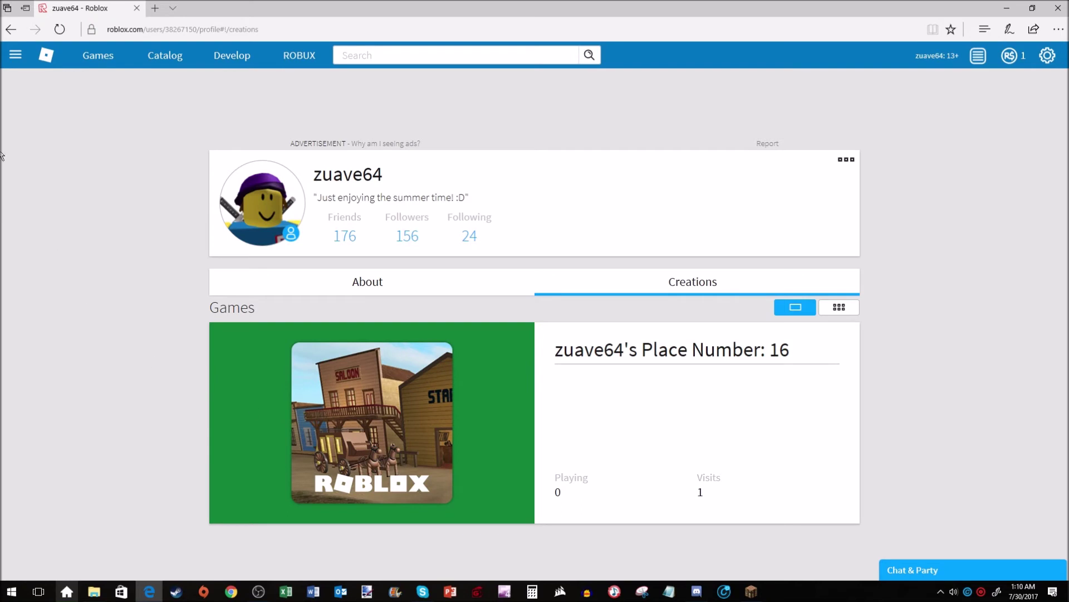
pyautogui.click(15, 54)
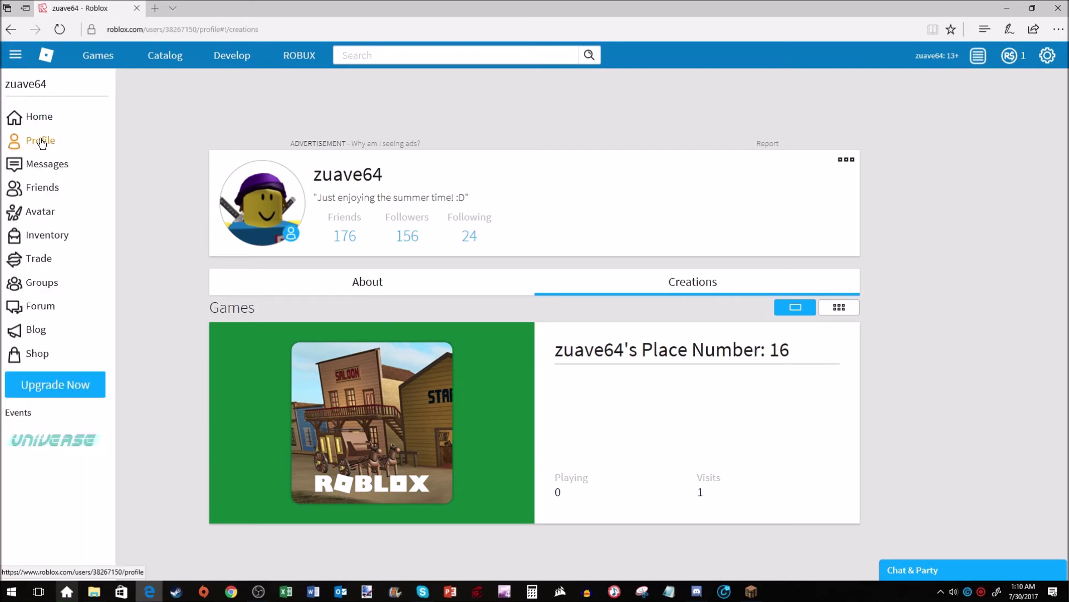
pyautogui.click(47, 141)
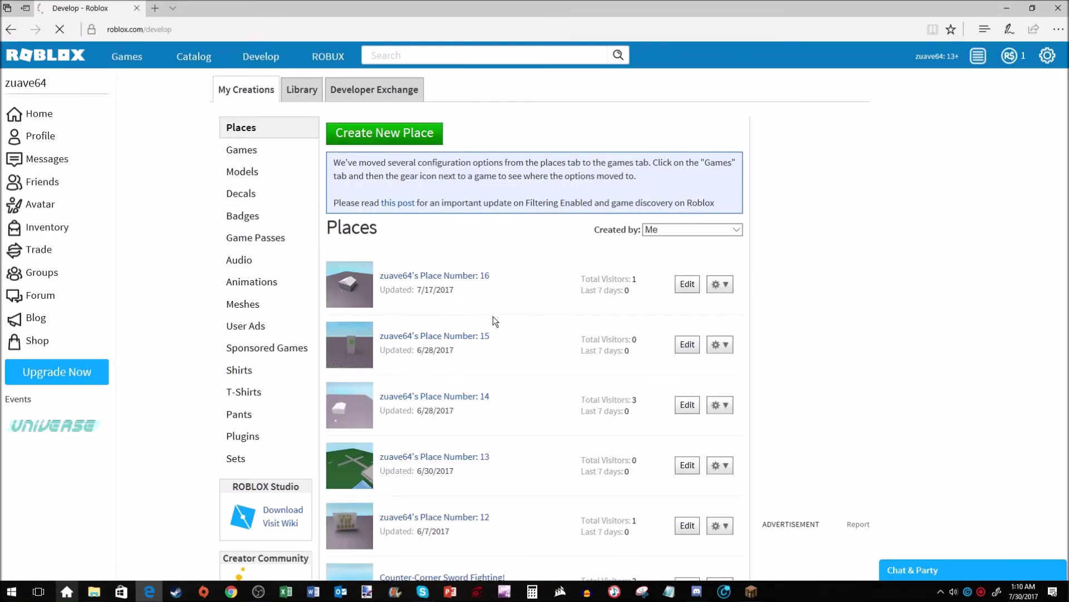
# - Deactivate Place Number 16 and remove it from the profile
pyautogui.click(383, 207)
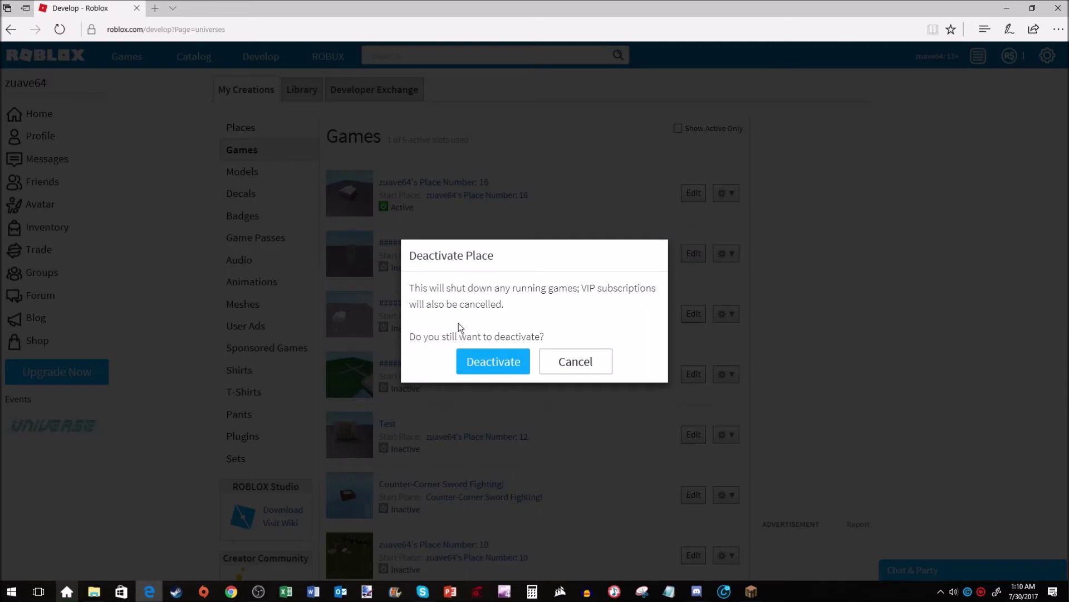
pyautogui.click(473, 367)
pyautogui.click(494, 337)
# - Activate Place Number 9 and add it to the profile
pyautogui.scroll(-5, 495, 331)
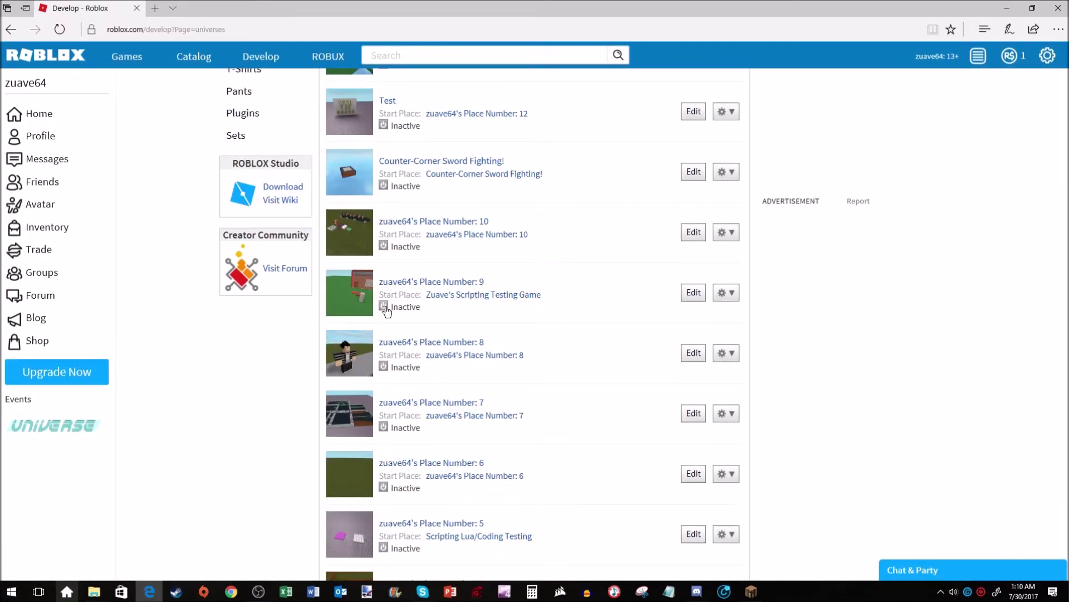
pyautogui.click(384, 306)
pyautogui.click(467, 345)
pyautogui.scroll(-5, 345, 343)
pyautogui.scroll(3, 368, 366)
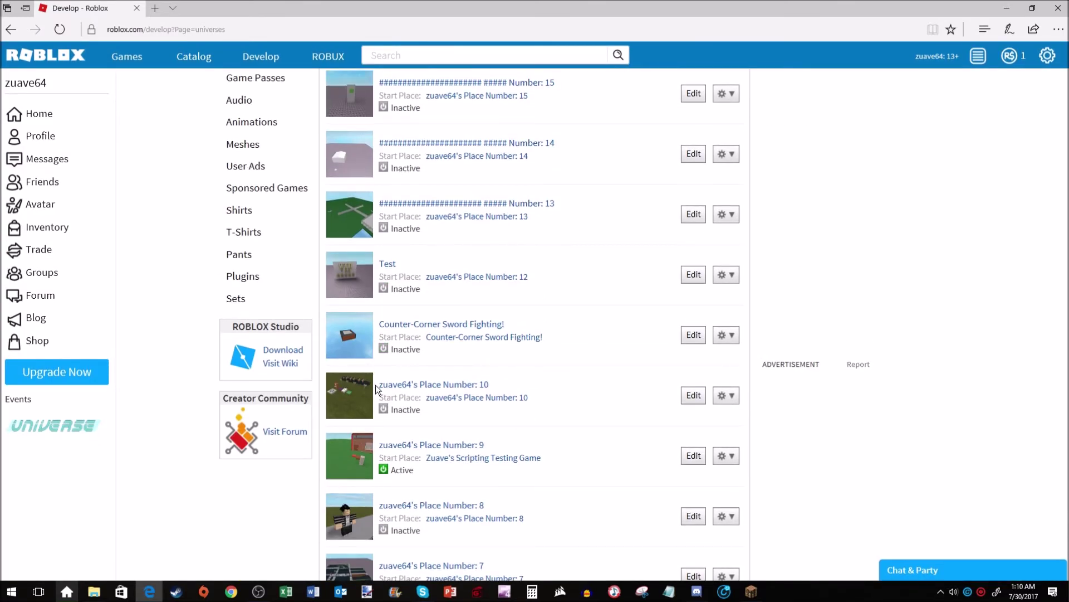
# - From the profile's Creations, open the Scripting Testing Game page and press Play
pyautogui.click(47, 142)
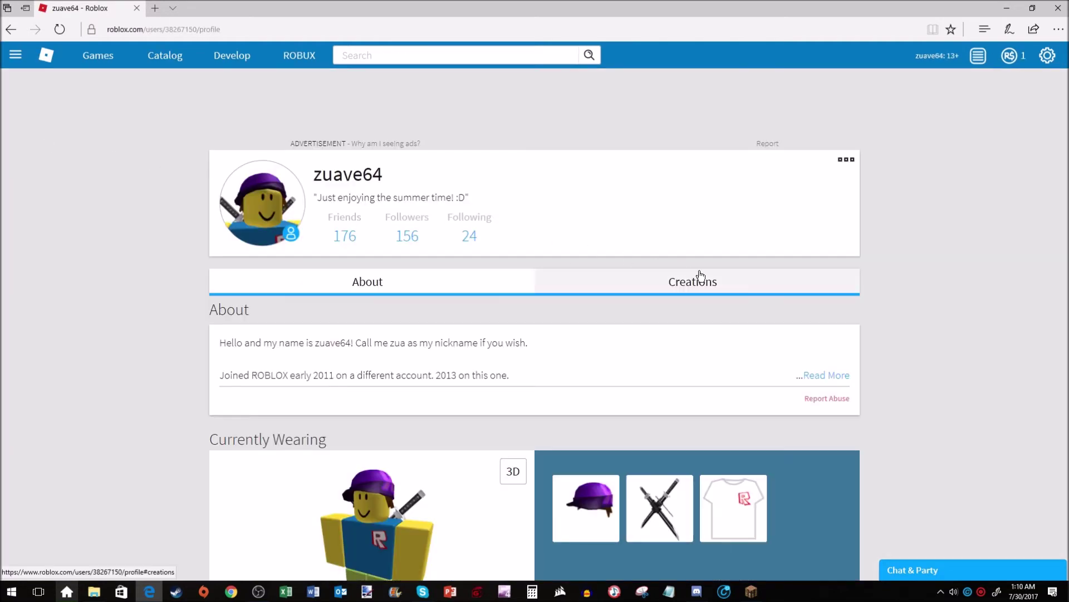
pyautogui.click(696, 282)
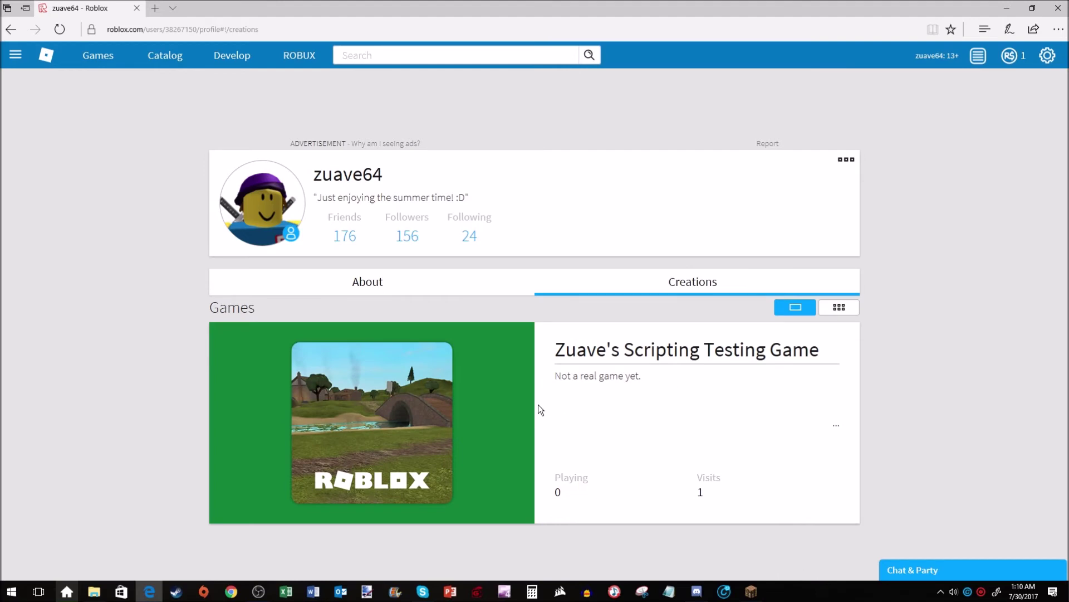
pyautogui.click(316, 420)
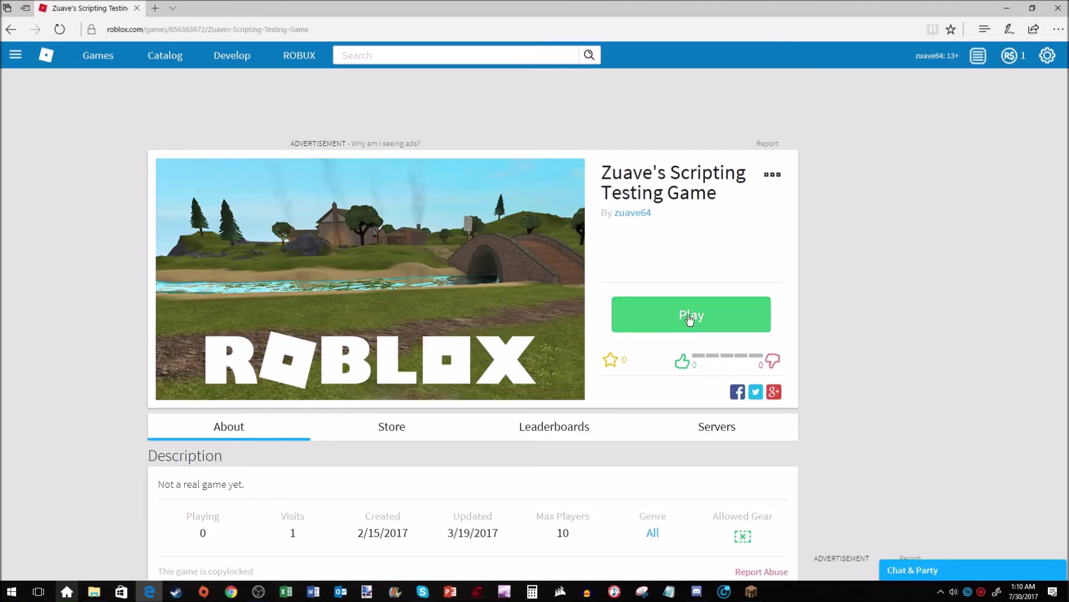
pyautogui.click(690, 315)
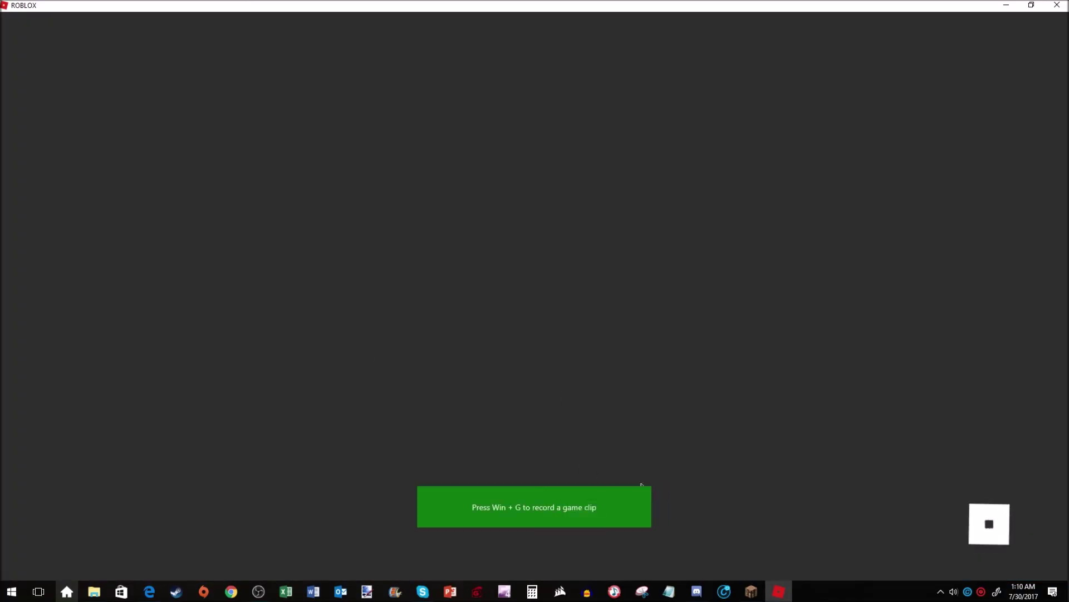
# - Dismiss the game clip hint and walk the avatar around the brick classroom using W, A and D
pyautogui.click(638, 493)
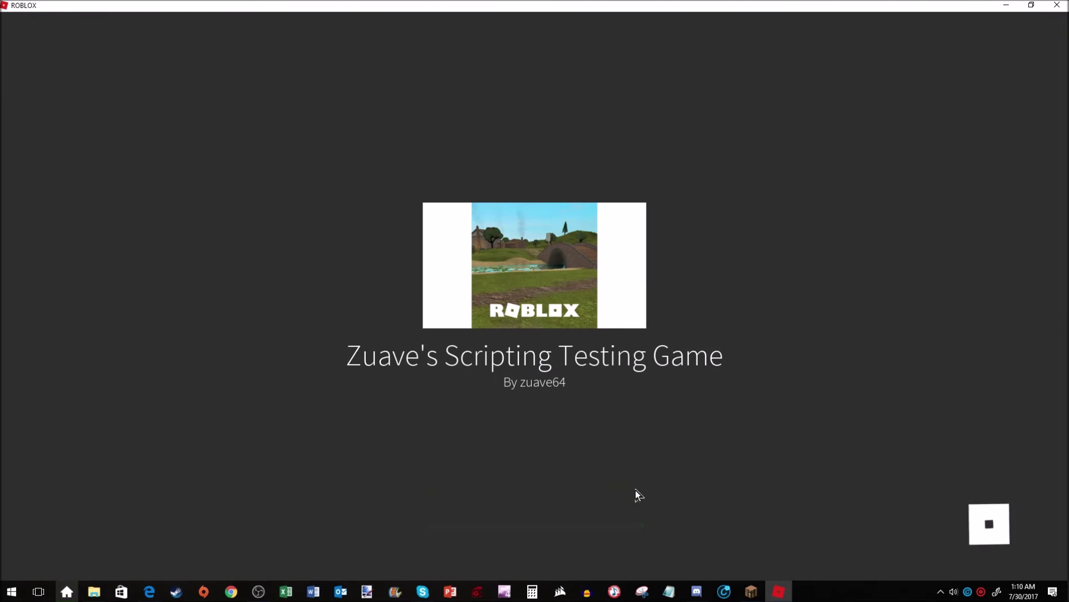
pyautogui.press('w')
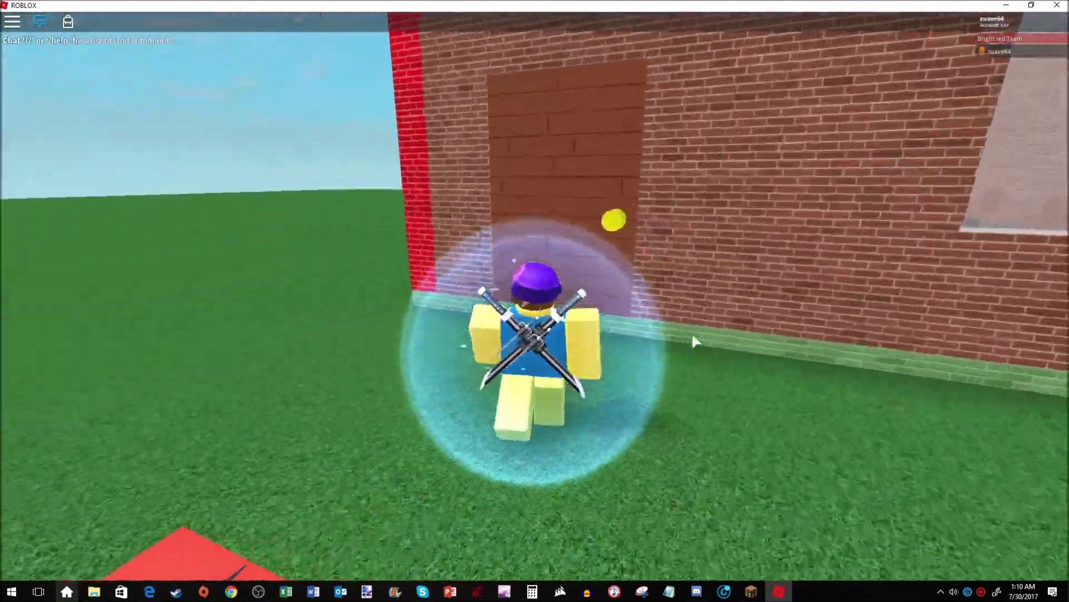
pyautogui.press('d')
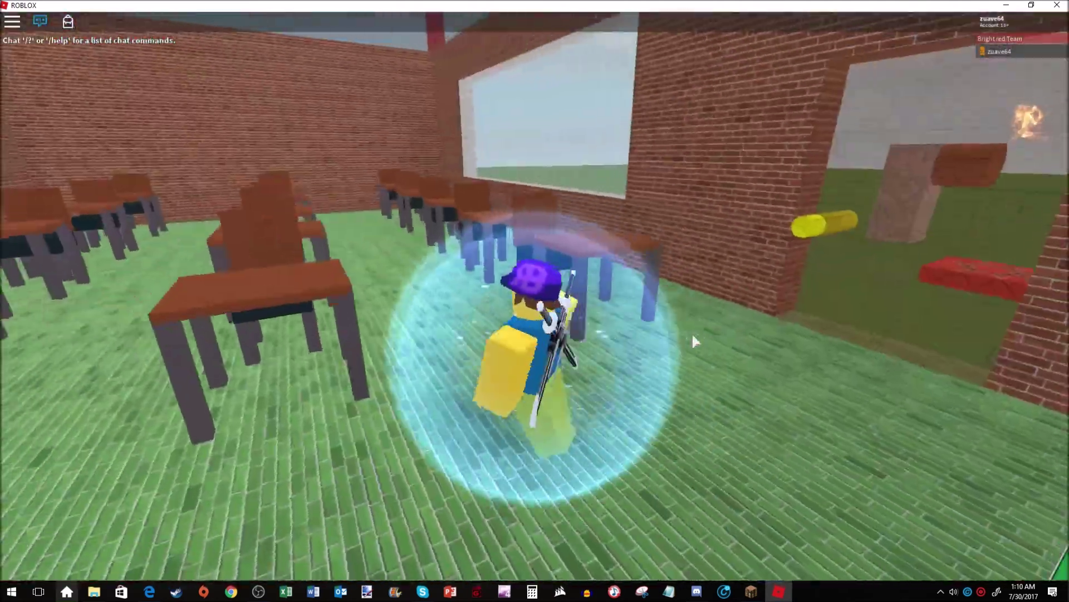
pyautogui.press('a')
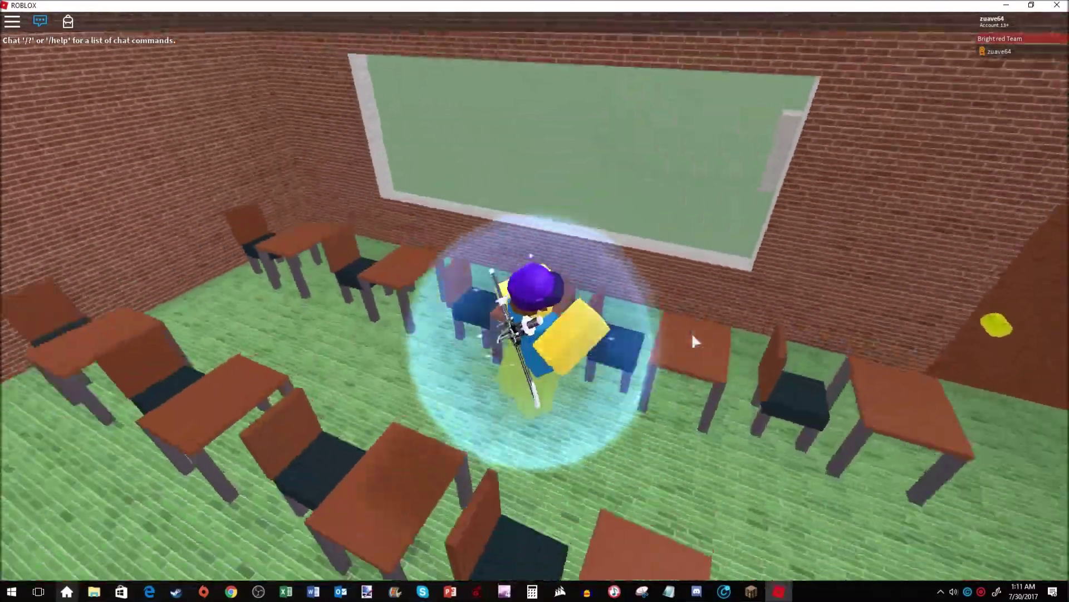
pyautogui.press('d')
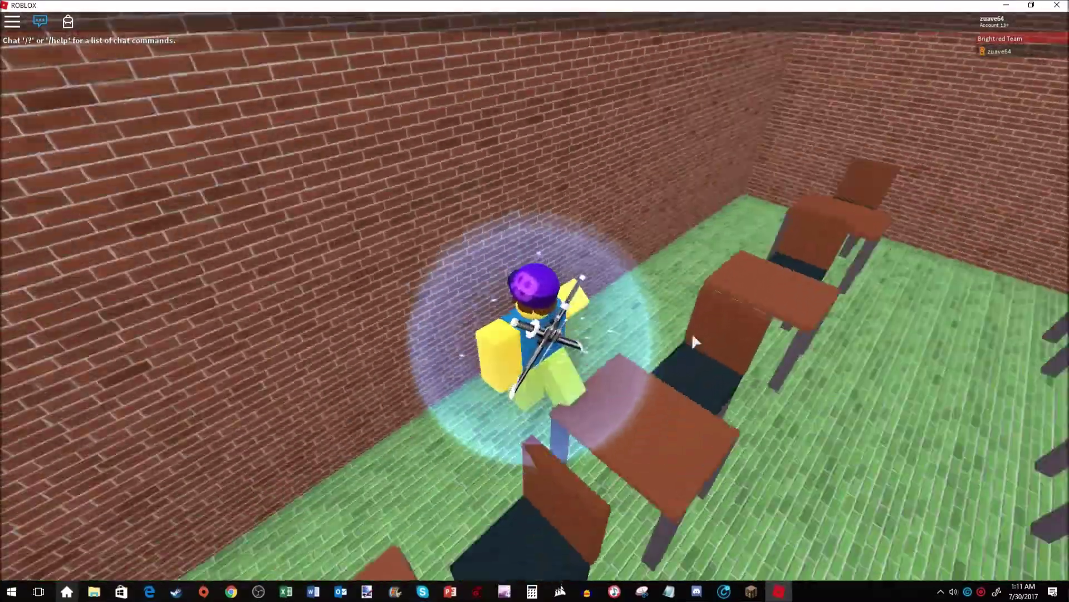
pyautogui.press('d')
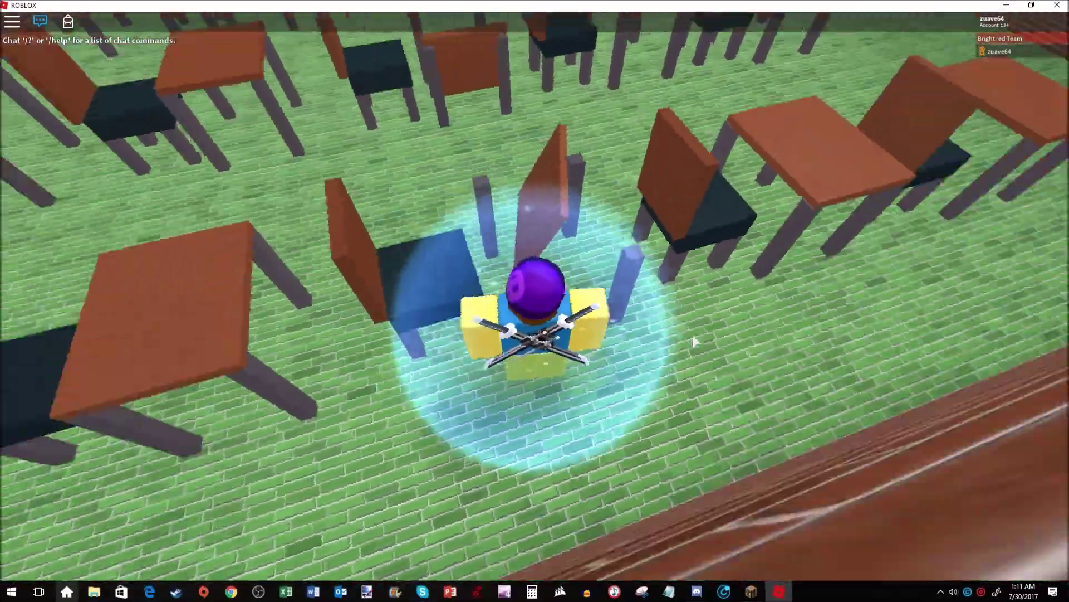
pyautogui.press('a')
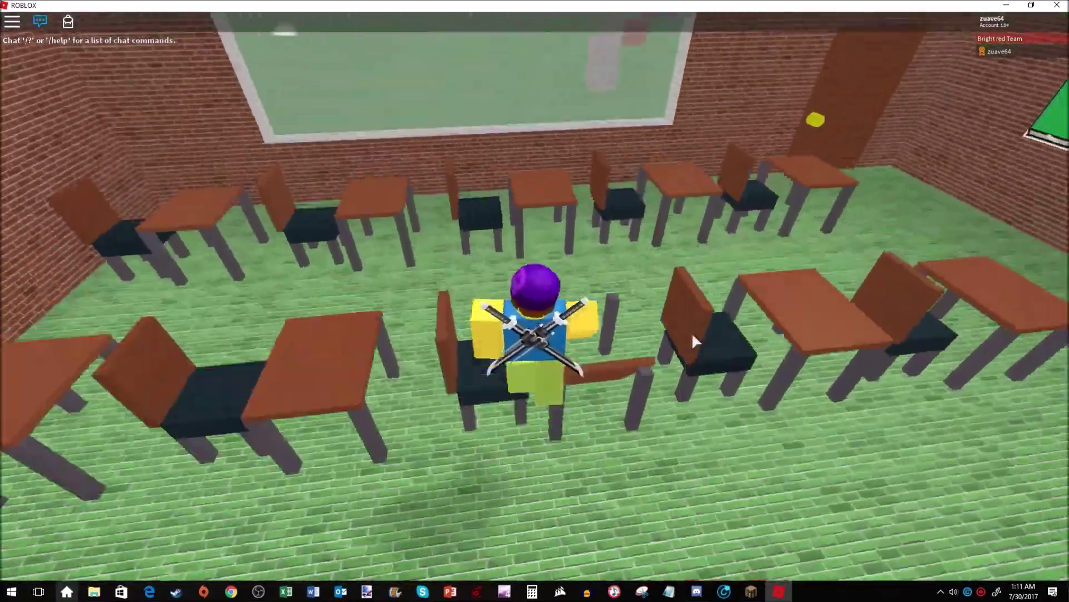
pyautogui.press('d')
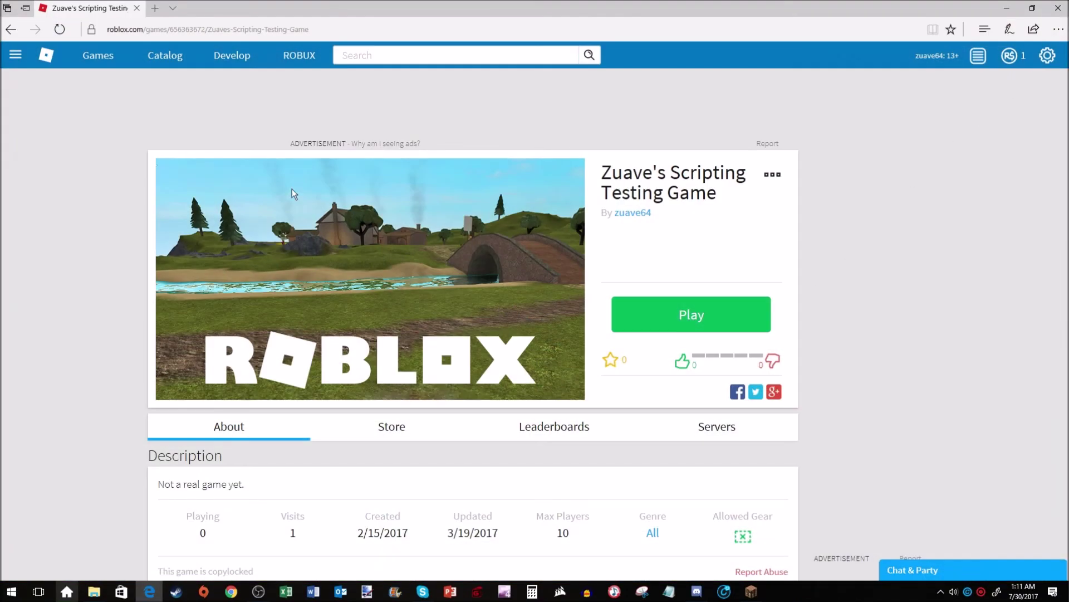
# - Go back to Develop and show the Games list of My Creations
pyautogui.click(228, 57)
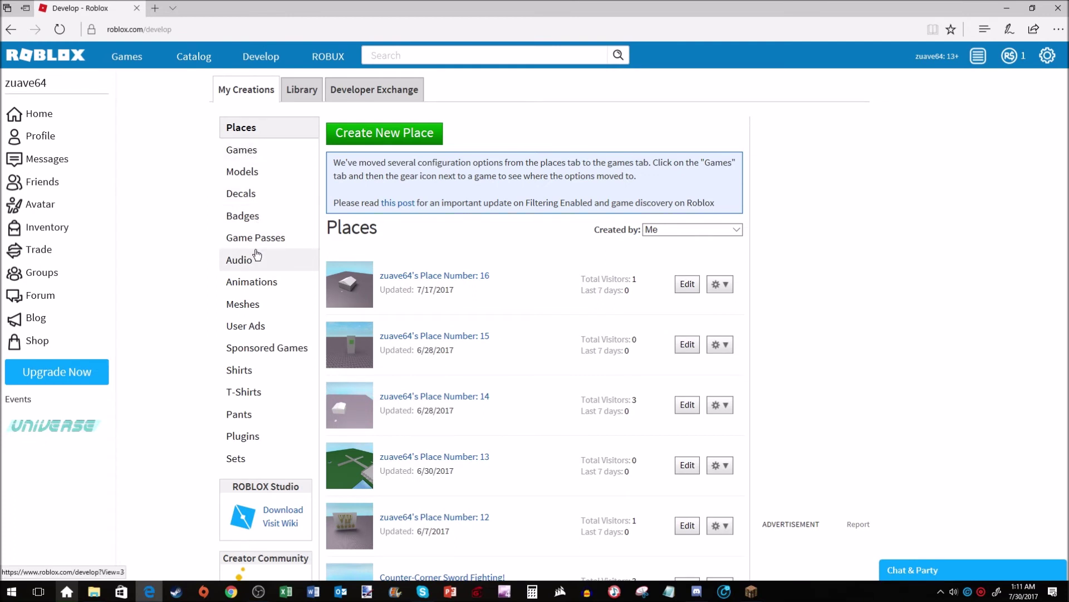
pyautogui.click(241, 148)
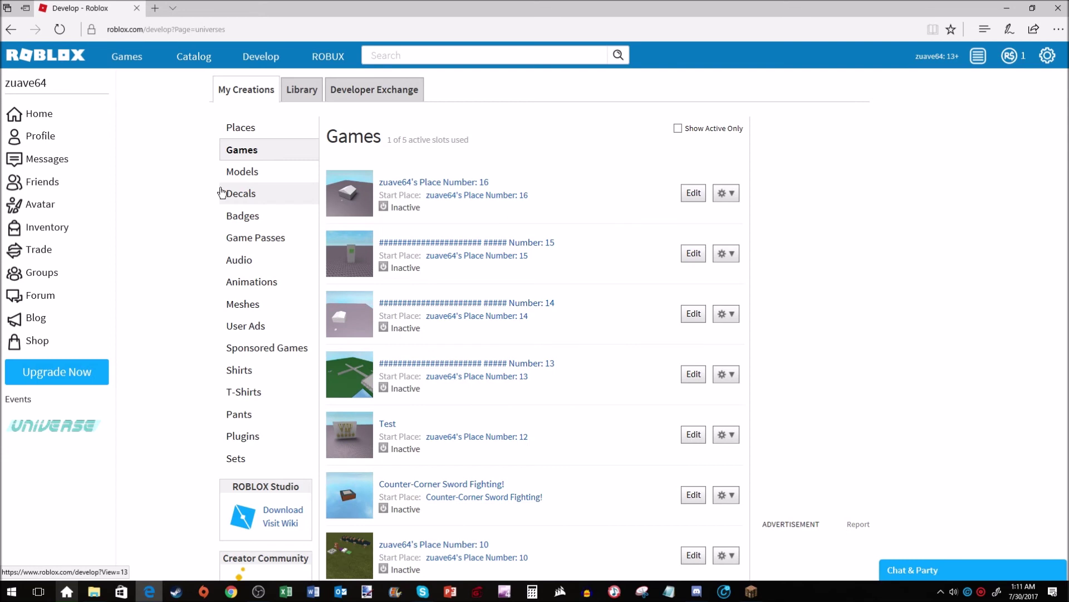